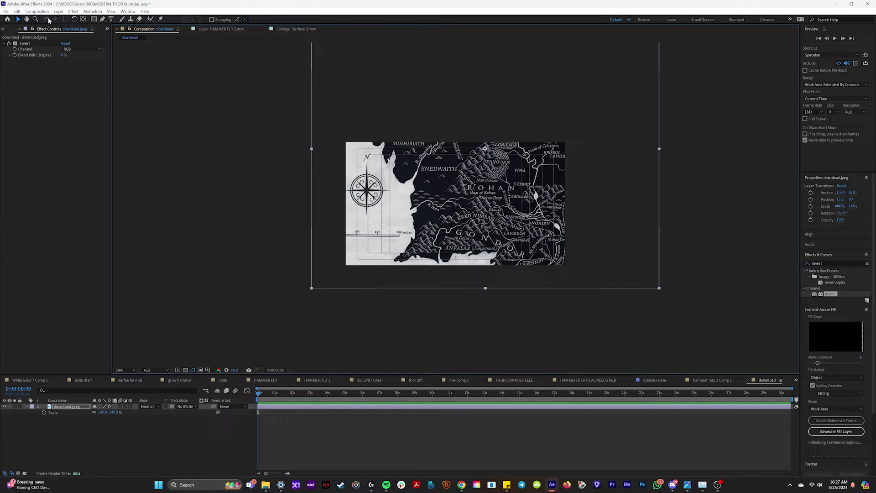
Search the effects for "circle" and create a new white solid layer named BLAST above the map
double_click(814, 261)
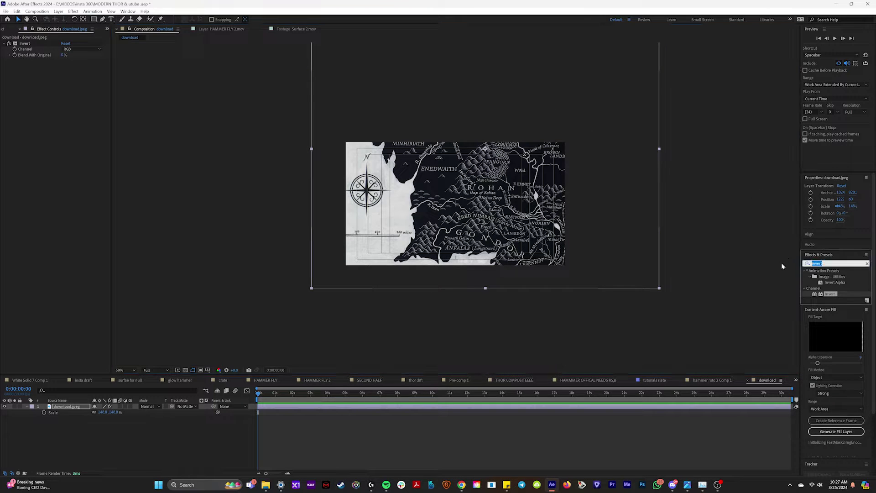
text(circle)
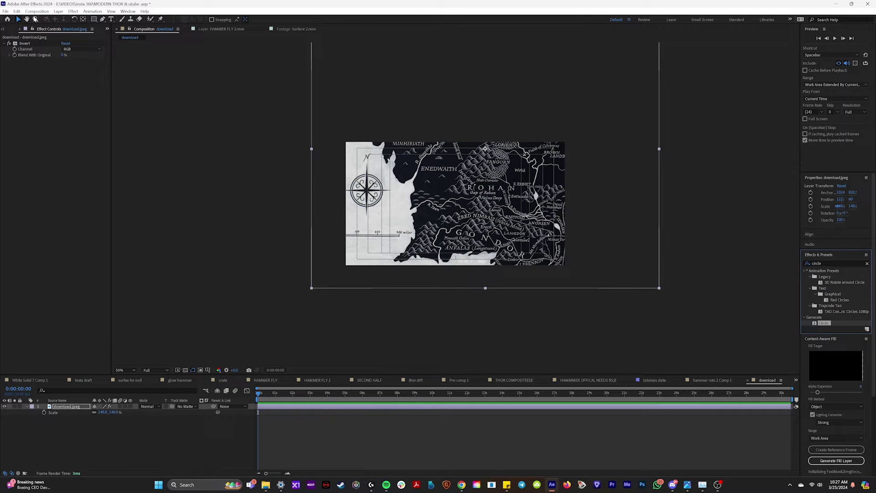
click(58, 10)
mouse_move(68, 19)
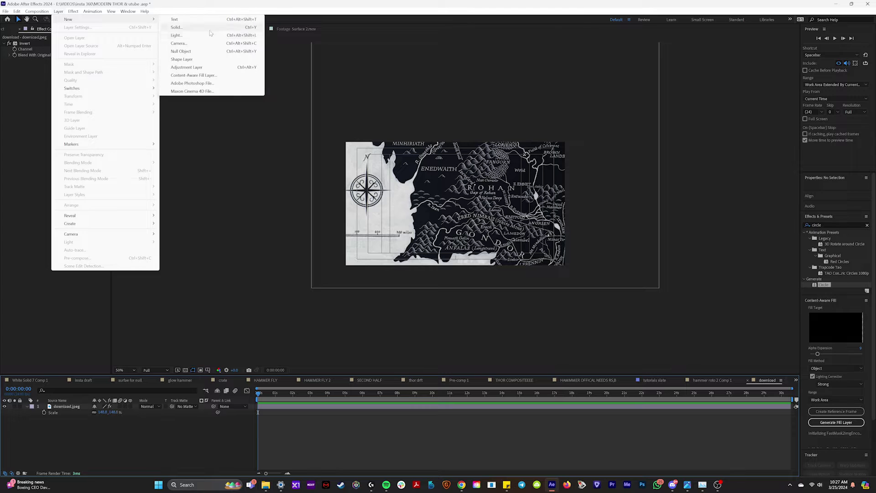
click(210, 28)
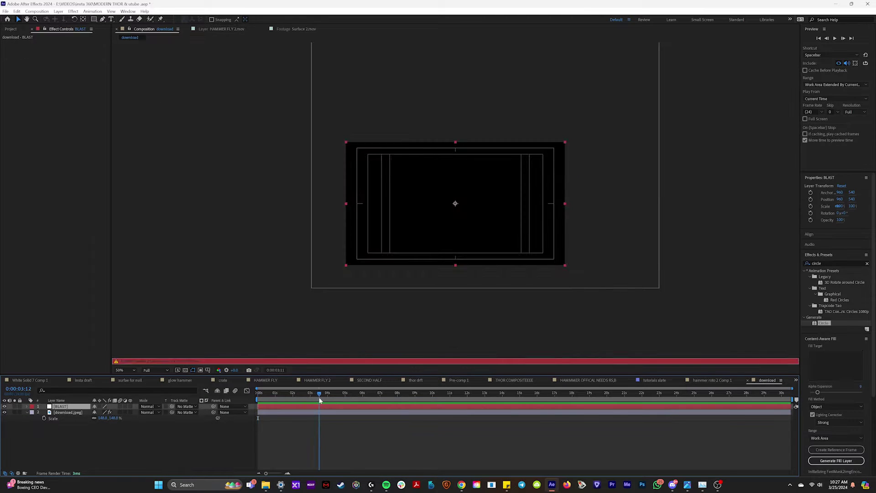
Apply the Circle effect to the BLAST solid layer
drag(319, 399, 335, 400)
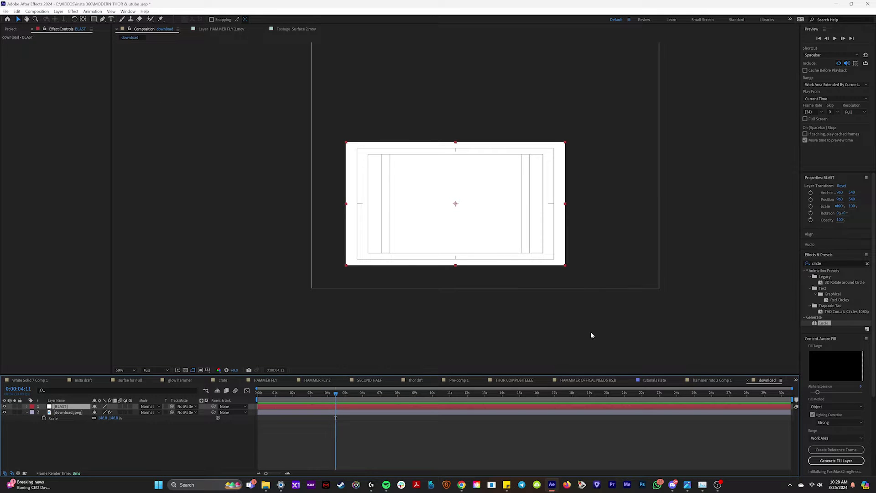
click(830, 264)
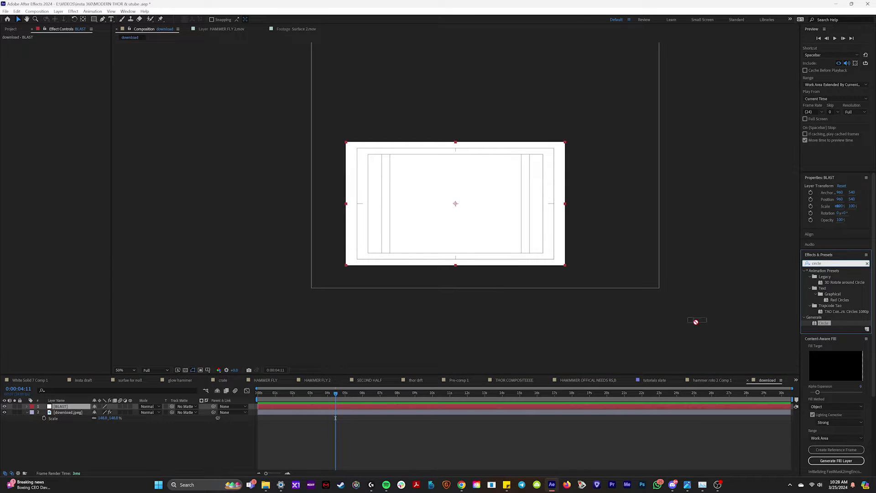
drag(696, 322, 493, 406)
scroll(455, 210, up, 1)
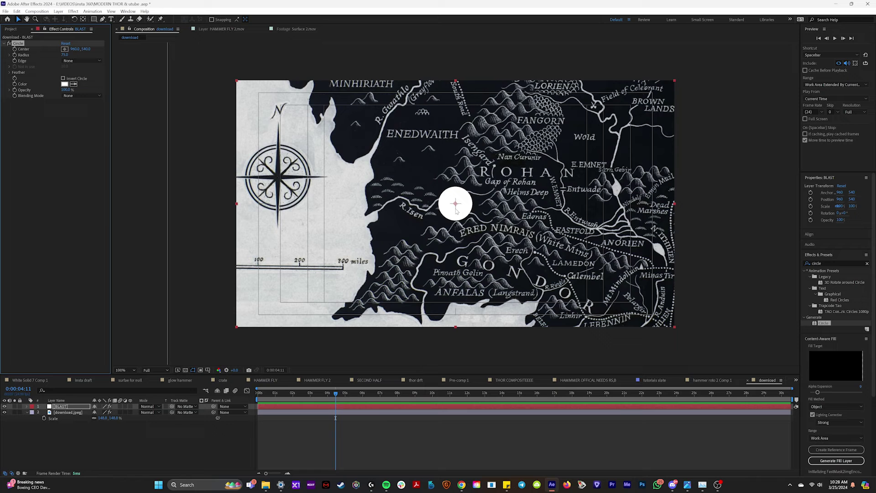
Enlarge the circle's radius to about 258 and set its Edge to Thickness so it becomes a ring
drag(64, 55, 147, 78)
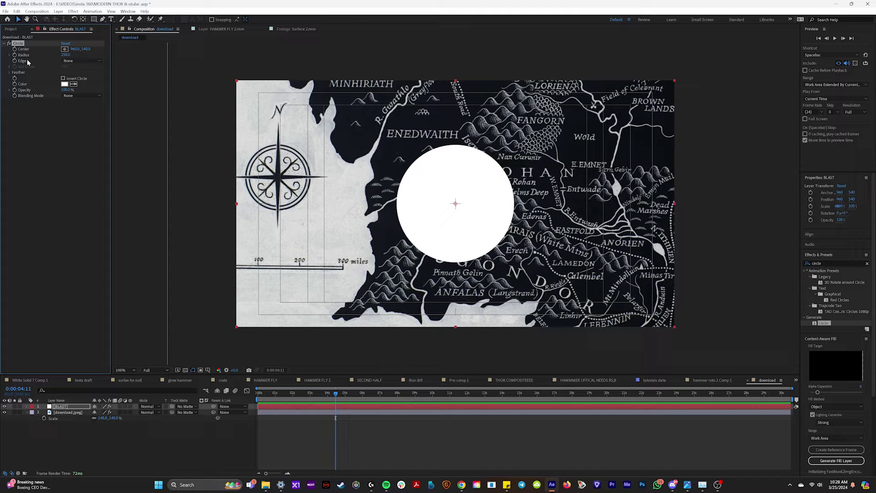
click(74, 60)
click(78, 83)
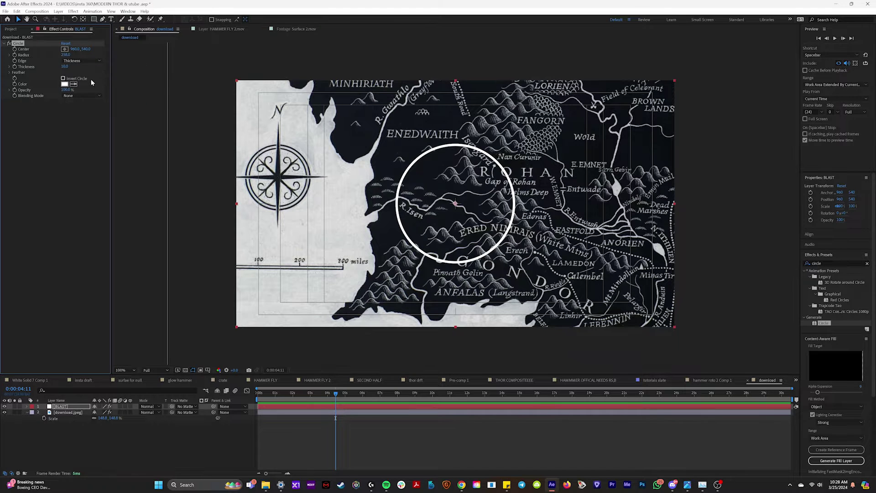
Hide the download.jpeg map layer and set a Radius keyframe of 423 at 0:00:04:11
drag(66, 55, 14, 84)
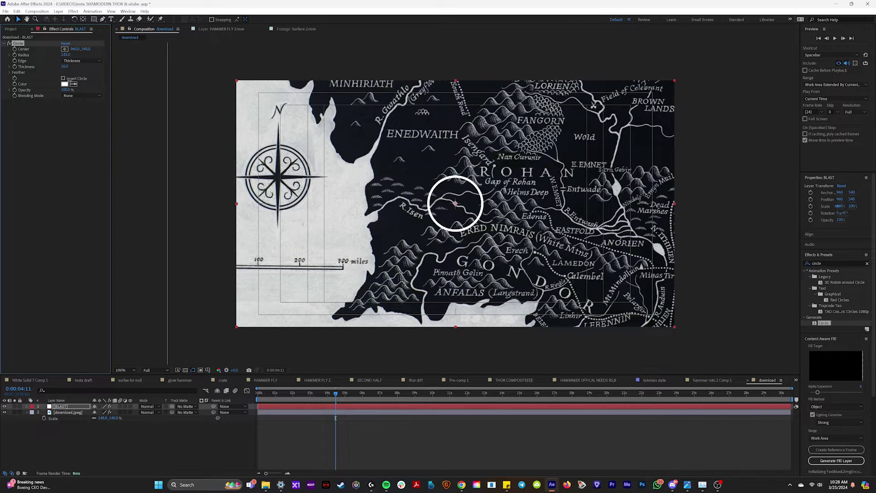
drag(69, 81, 87, 80)
click(4, 412)
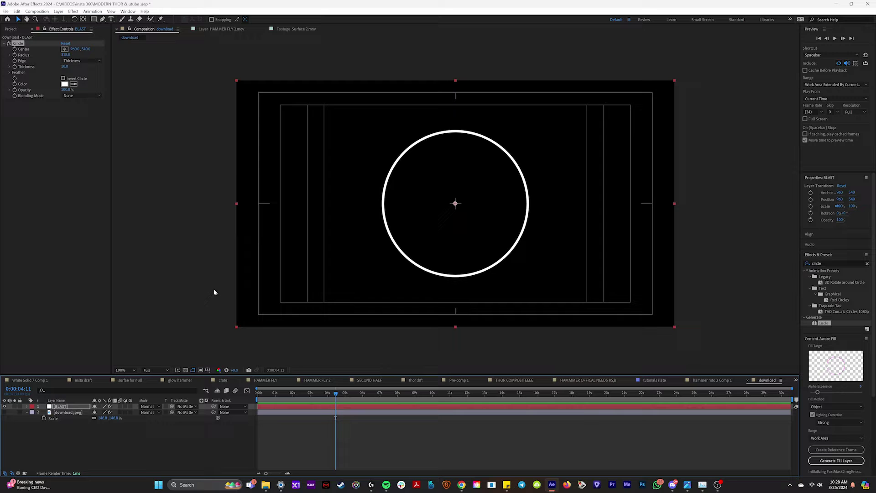
drag(64, 55, 92, 96)
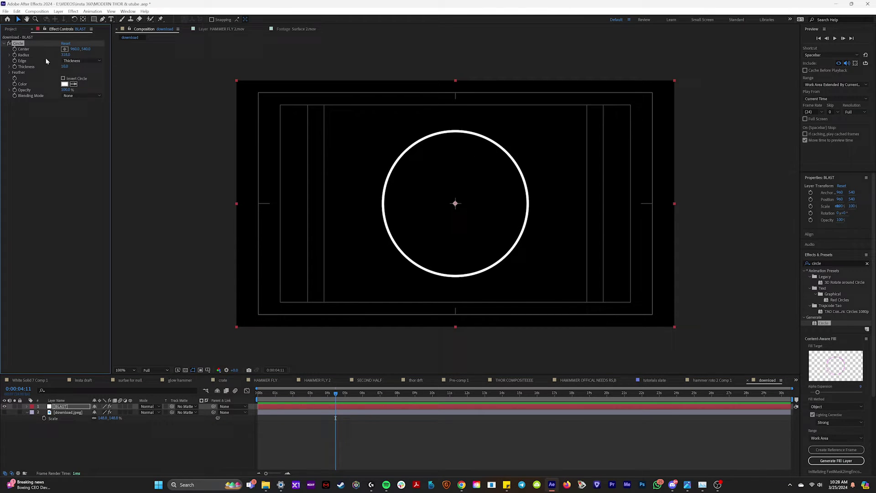
drag(65, 56, 121, 78)
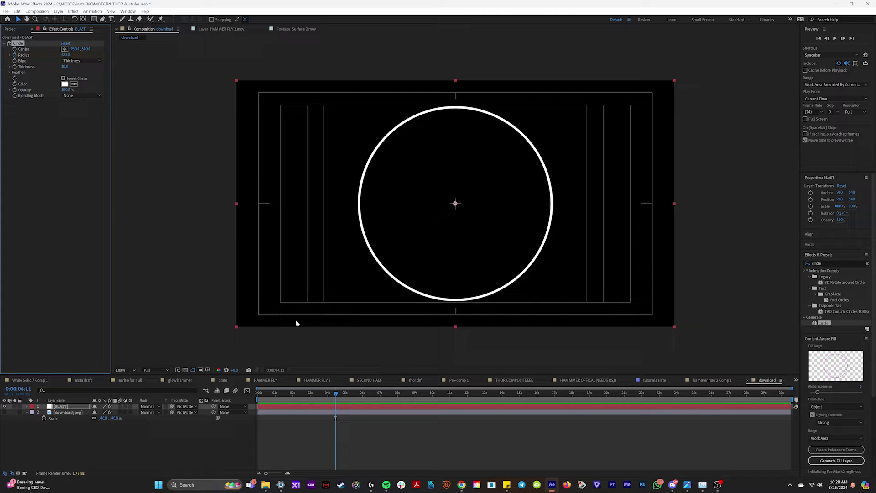
Add a Radius keyframe of 0 at 0:00:01:12 and preview the ring's expansion
key(u)
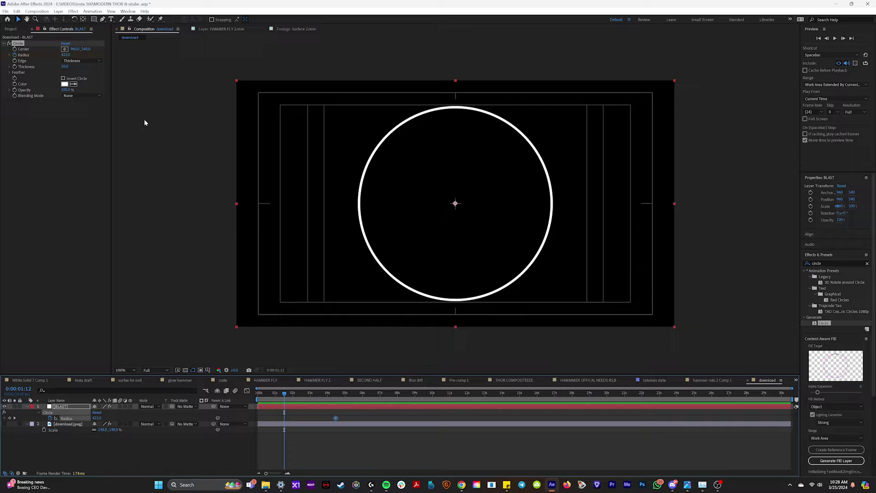
click(66, 55)
text(0)
key(Return)
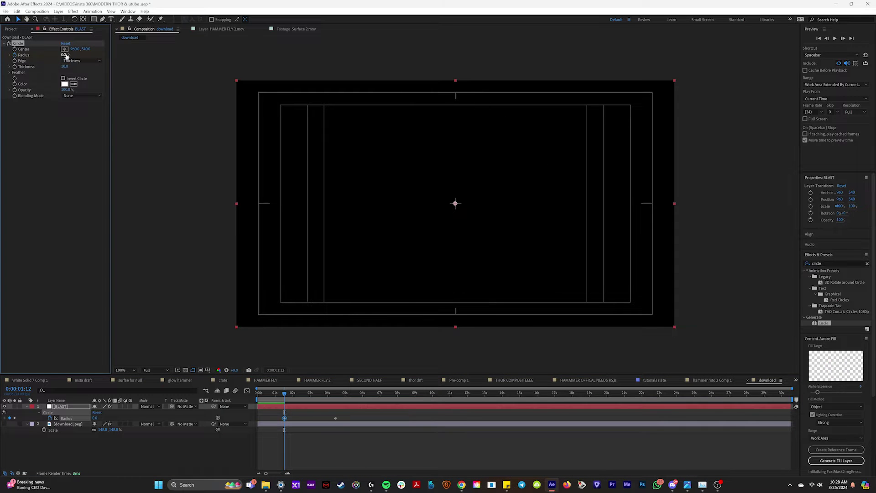
key(space)
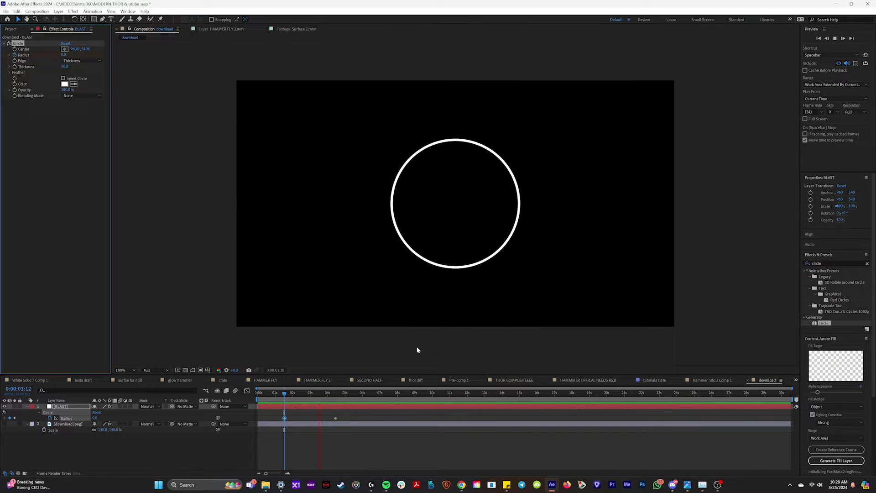
key(space)
Apply Easy Ease to both Radius keyframes of the Circle effect
drag(348, 413, 272, 422)
right_click(284, 418)
mouse_move(329, 409)
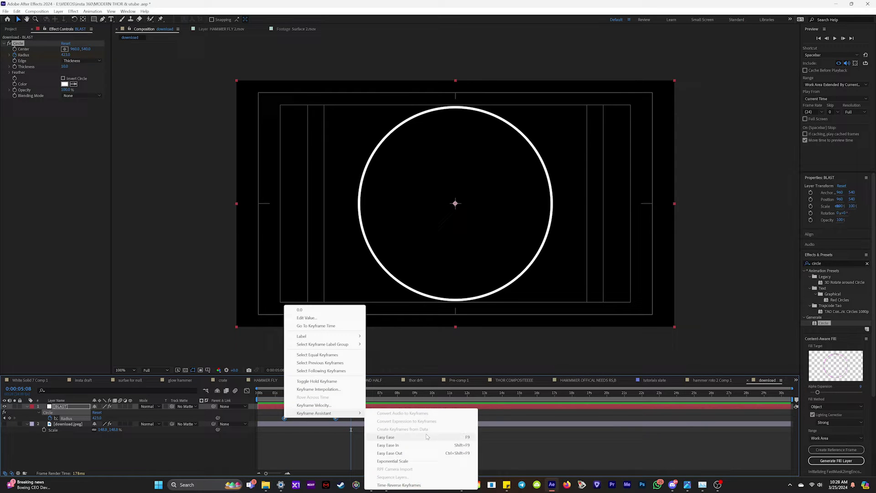
click(395, 437)
Reshape the Radius speed curve so the ring bursts out fast and slows gradually, and preview it
click(247, 390)
drag(285, 455, 290, 409)
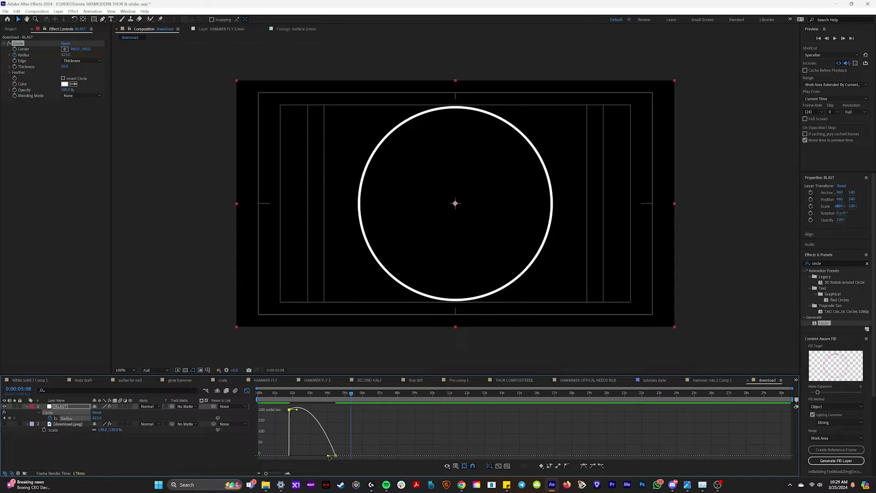
drag(330, 457, 320, 454)
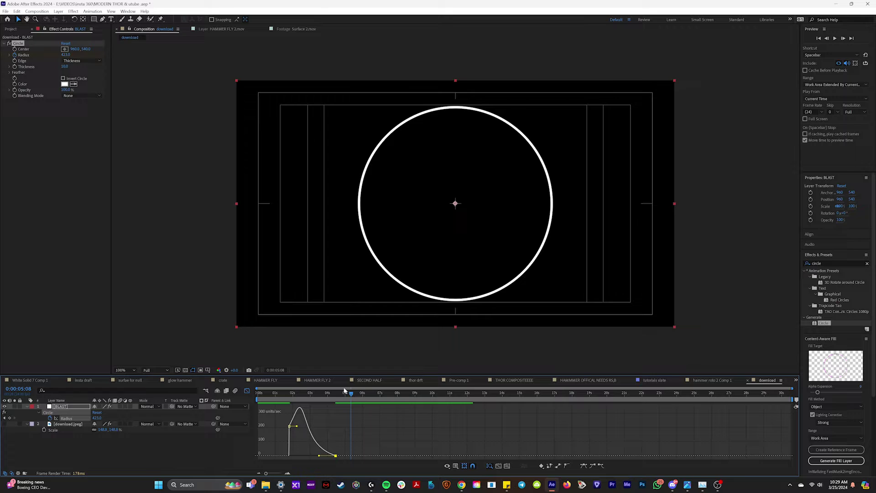
drag(352, 375, 352, 340)
click(284, 361)
key(space)
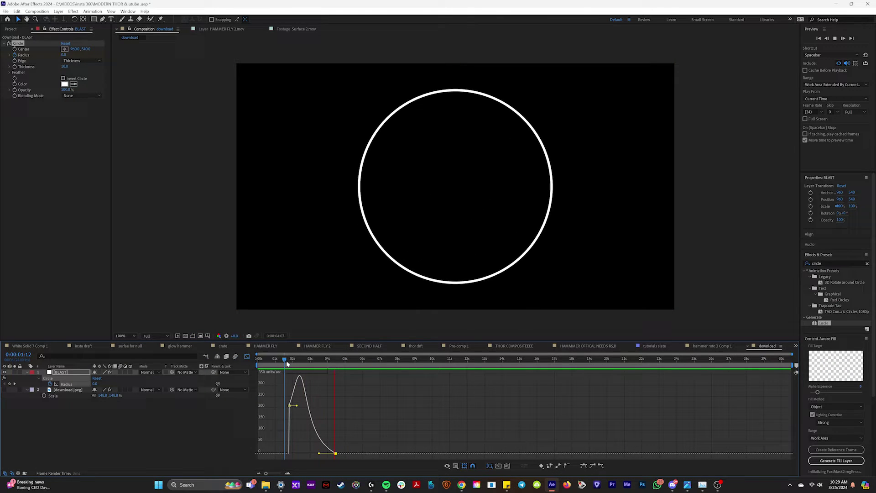
click(290, 359)
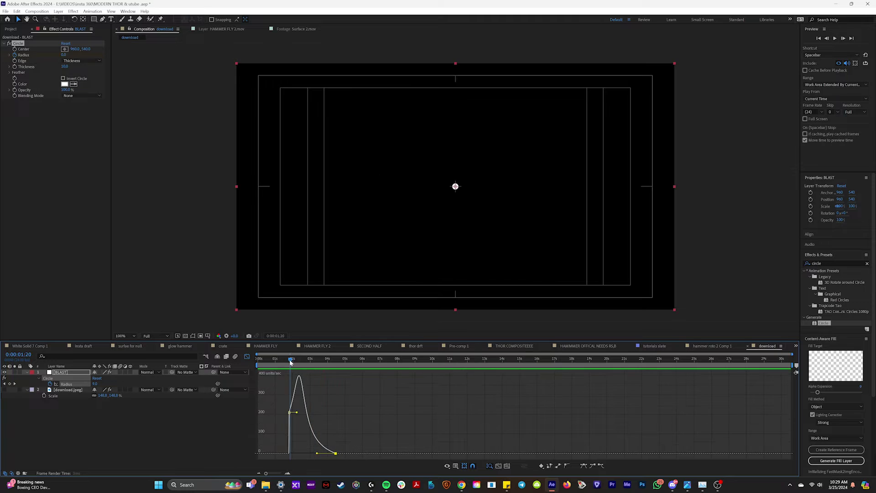
drag(289, 360, 303, 361)
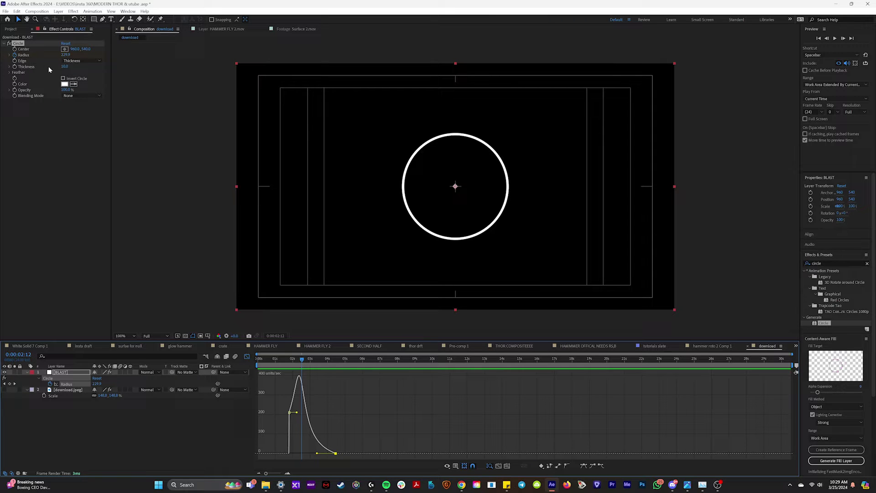
drag(66, 69, 94, 71)
key(ctrl+z)
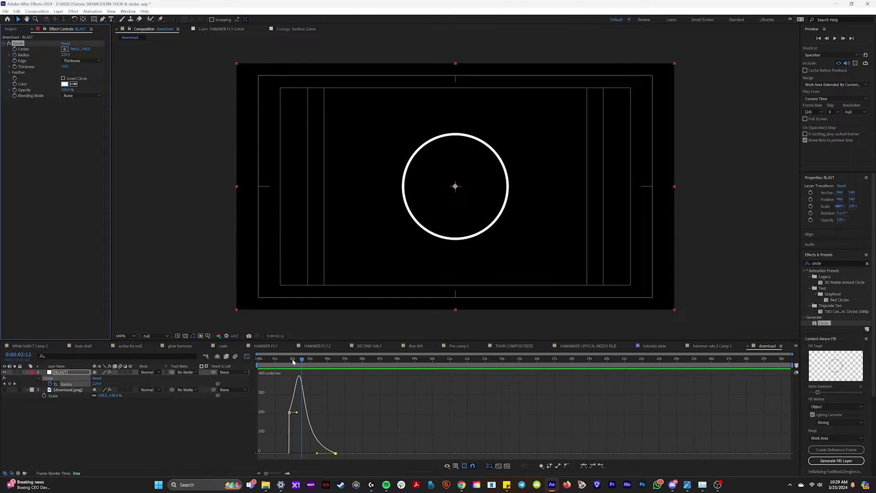
Animate the ring's Thickness with a keyframe of 4 at 0:00:04:11, aligned with the last Radius keyframe
drag(293, 359, 289, 362)
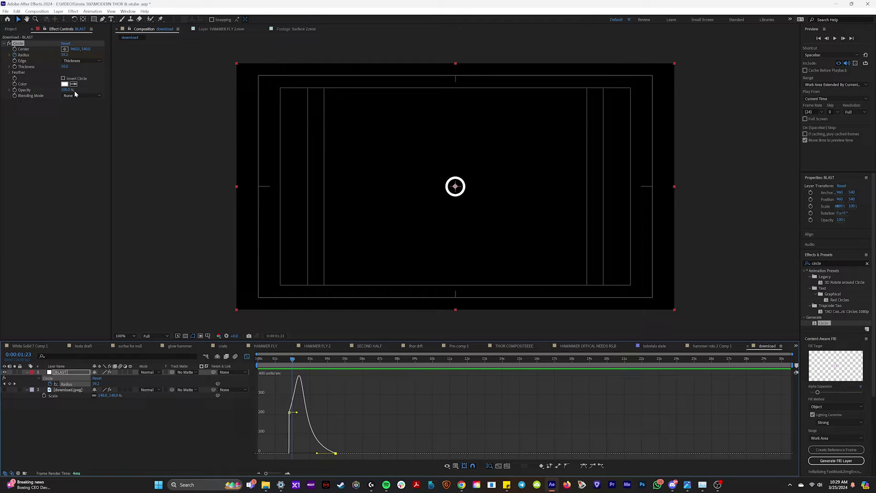
click(15, 67)
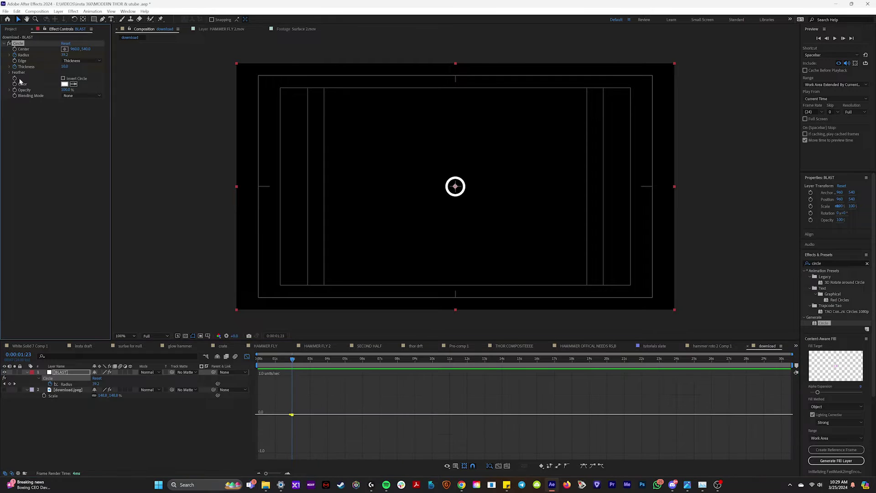
key(shift+F3)
key(u)
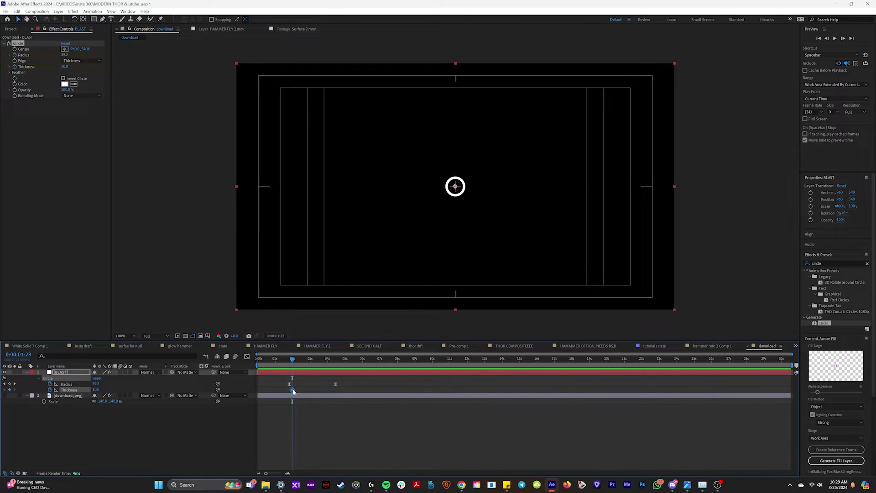
drag(292, 389, 335, 389)
drag(297, 363, 335, 373)
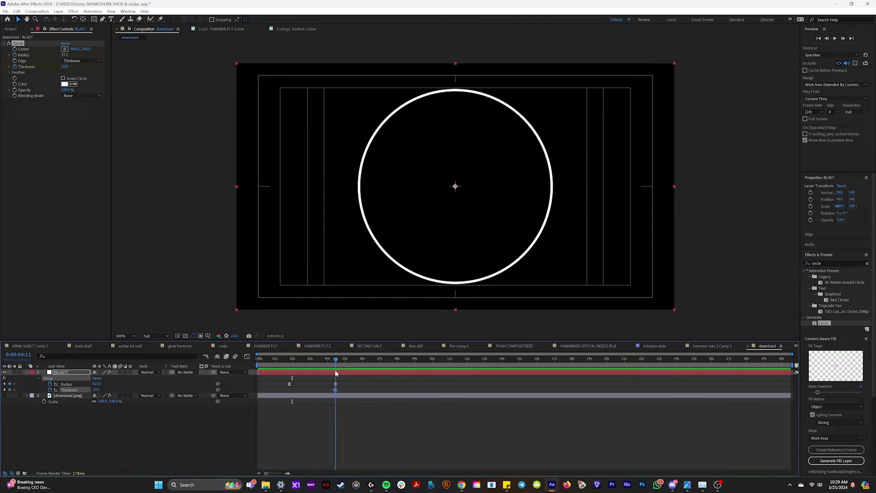
drag(95, 389, 93, 389)
Add a thicker starting Thickness keyframe aligned with the first Radius keyframe, and preview the ring thinning as it expands
drag(328, 364, 289, 362)
scroll(401, 277, up, 2)
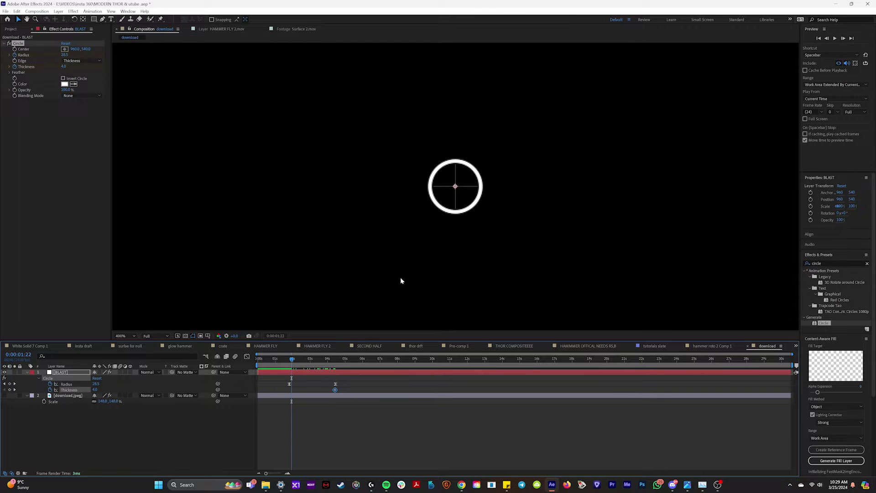
key(Page_Up)
drag(65, 67, 70, 67)
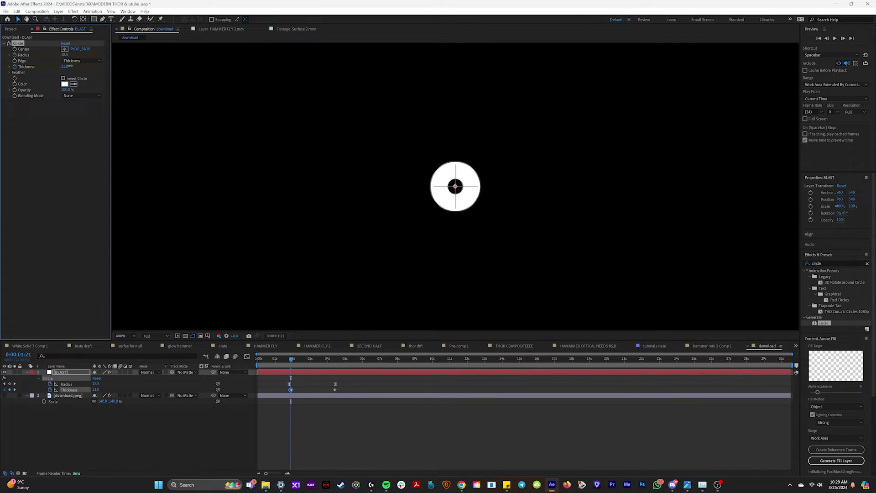
drag(292, 359, 315, 359)
scroll(434, 238, down, 1)
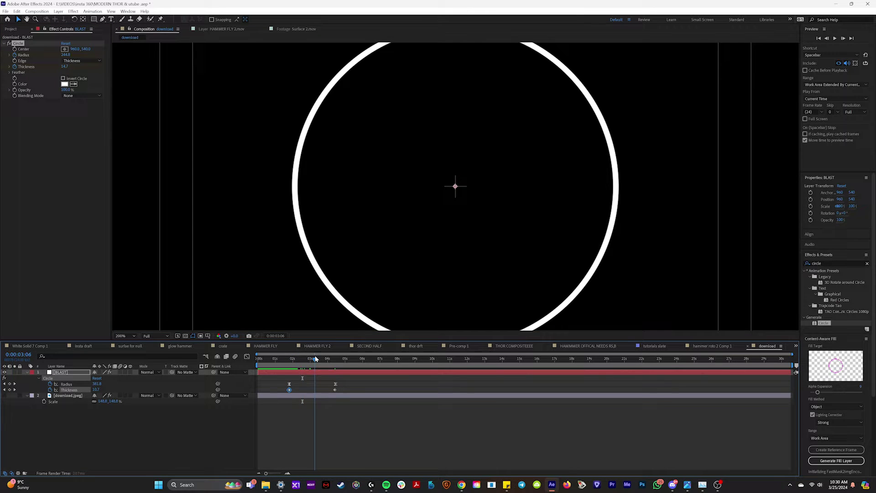
scroll(475, 139, down, 1)
key(space)
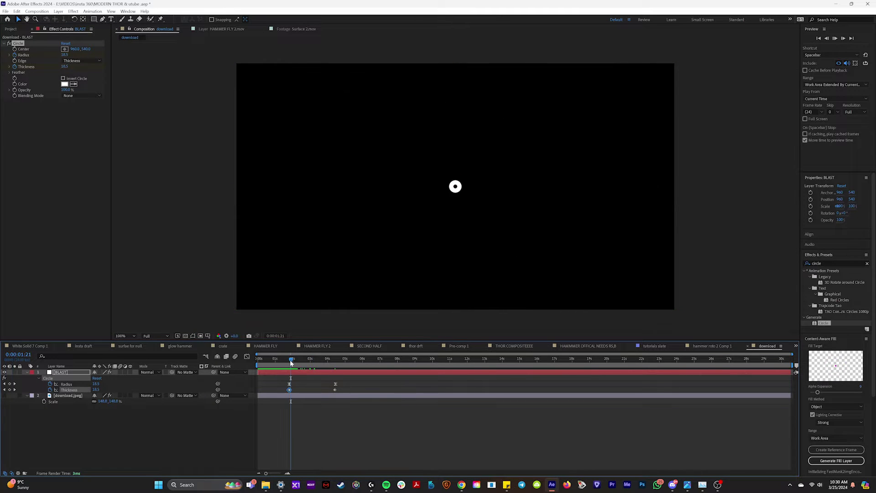
key(space)
Apply Easy Ease to both Thickness keyframes
click(284, 390)
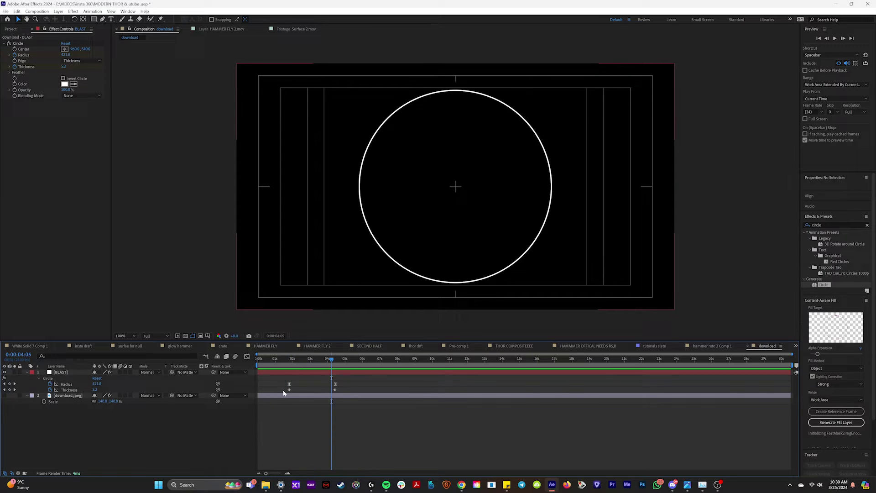
right_click(334, 389)
mouse_move(372, 387)
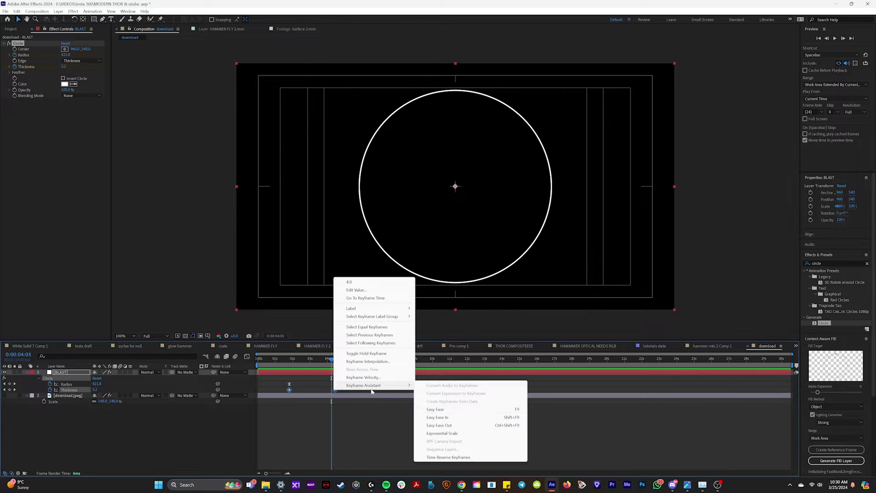
click(438, 410)
Reshape the Thickness speed curve so the ring thins rapidly at the start and eases out, and return to 0:00:01:18
drag(335, 383, 249, 399)
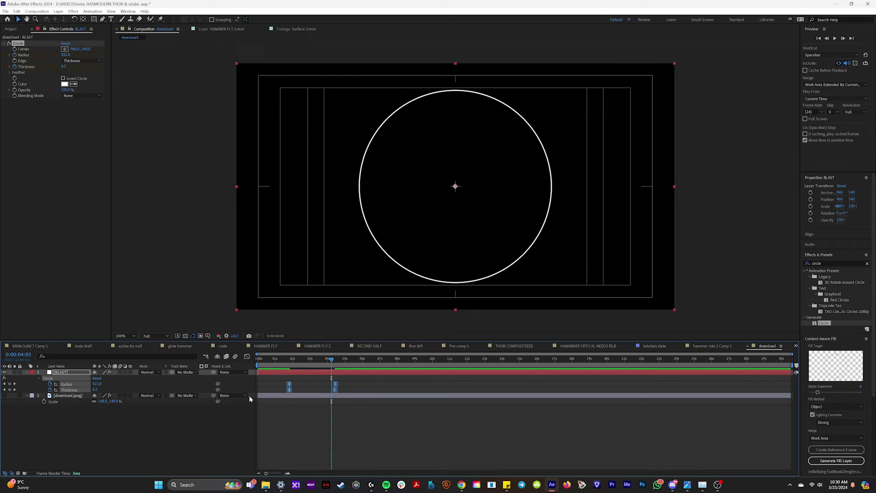
click(247, 356)
drag(328, 453, 297, 459)
click(289, 366)
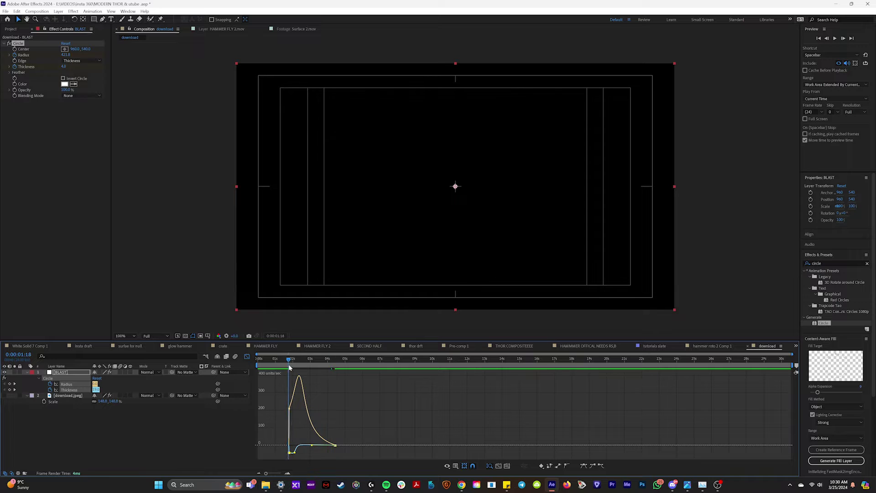
Step frame by frame through the start of the blast to examine how the ring's radius and thickness develop
scroll(424, 279, up, 2)
key(Page_Up)
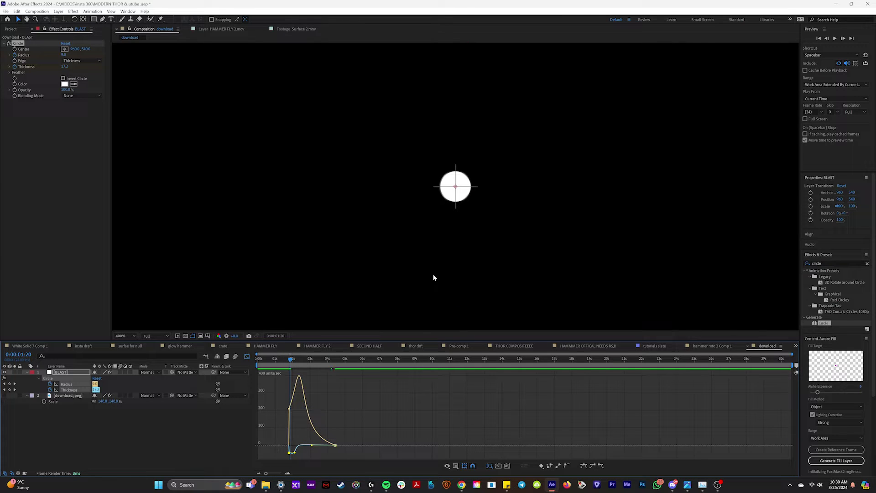
key(Page_Down)
key(Page_Down)
key(Page_Down)
key(Page_Down)
key(Page_Down)
key(Page_Down)
key(Page_Down)
key(Page_Down)
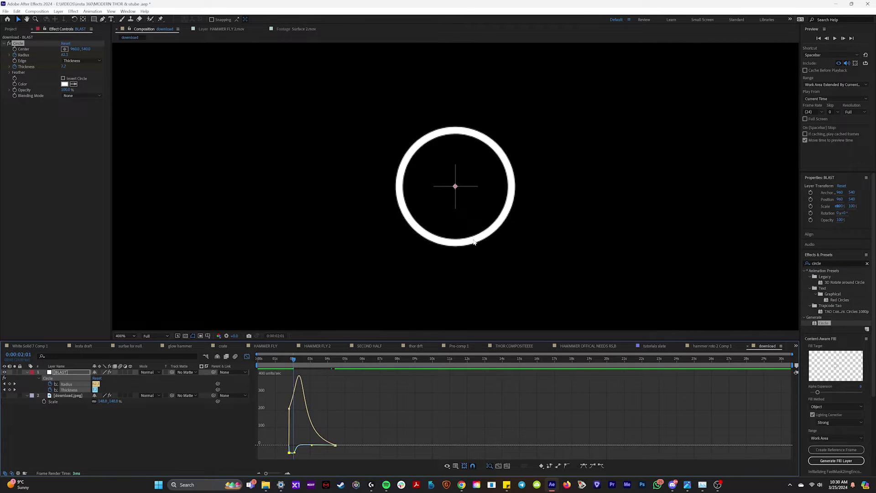
key(Page_Up)
key(Page_Up)
key(Page_Up)
key(Page_Up)
key(Page_Up)
key(Page_Up)
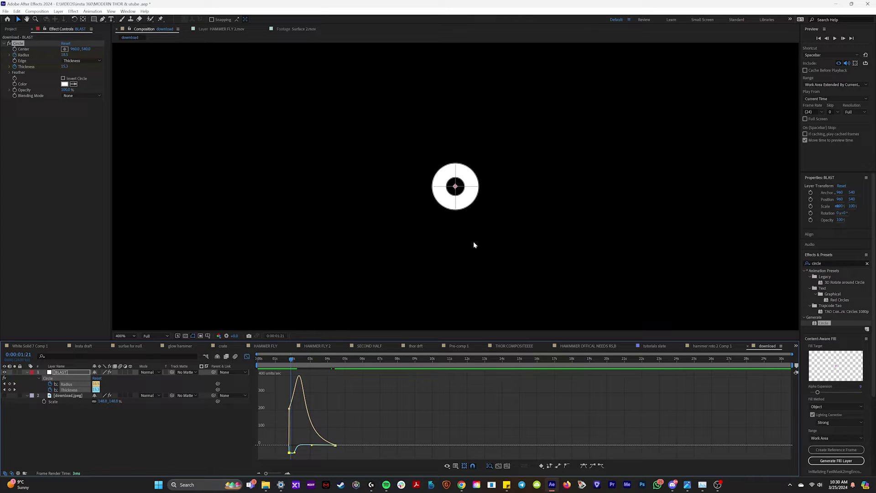
key(Page_Down)
key(Page_Down)
key(Page_Down)
key(Page_Down)
key(Page_Down)
key(Page_Down)
key(Page_Down)
key(Page_Down)
key(Page_Down)
key(Page_Down)
key(Page_Down)
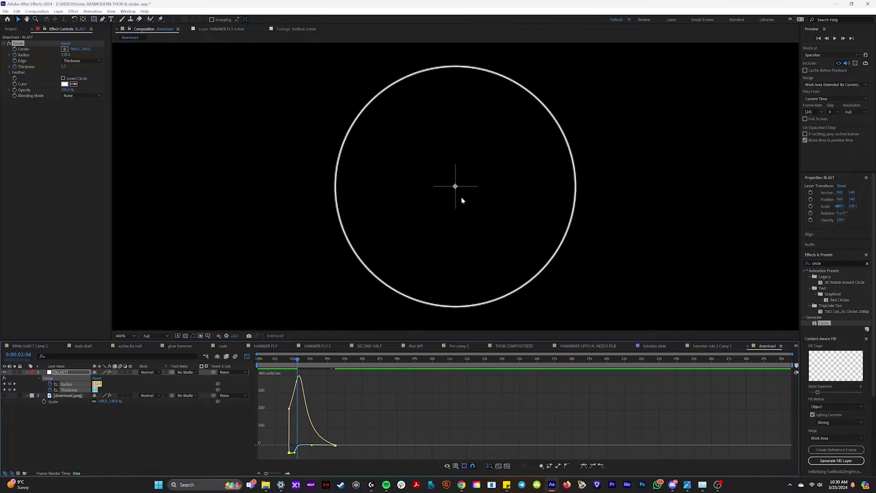
scroll(460, 186, down, 2)
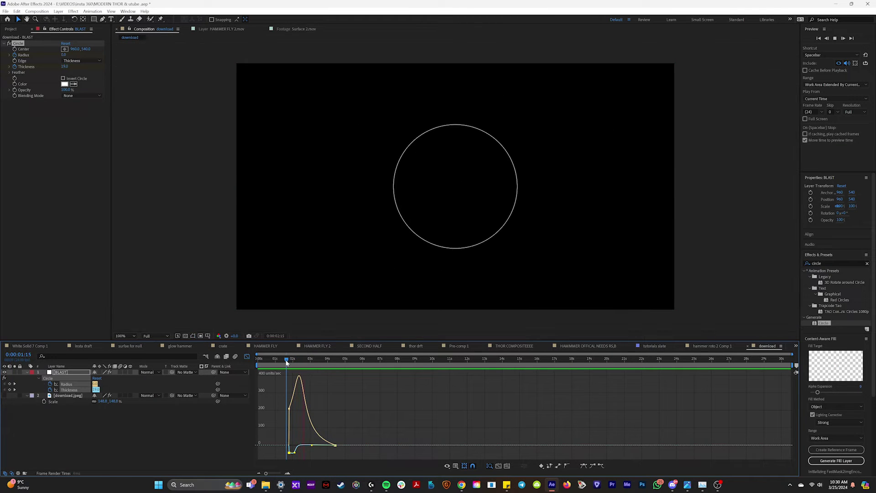
key(space)
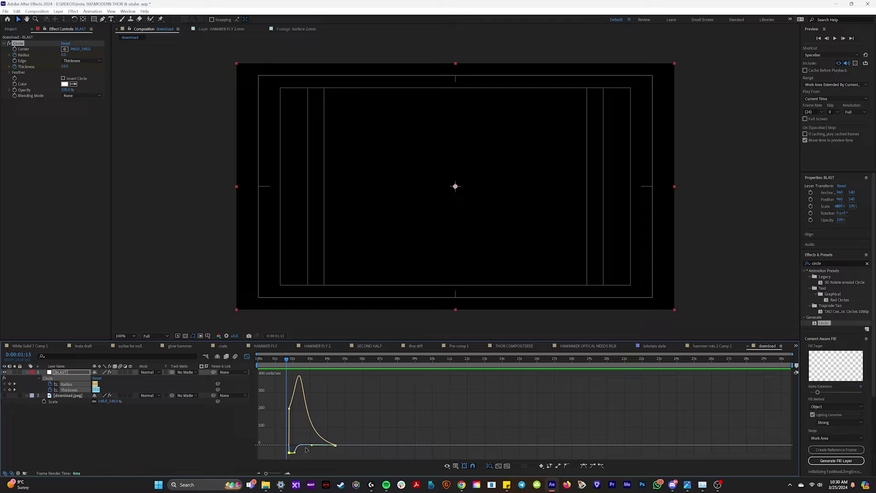
Soften the end of the Thickness speed curve, move the last Thickness keyframe earlier, and preview the ring
mouse_move(312, 445)
mouse_down()
mouse_move(325, 445)
mouse_move(295, 453)
mouse_move(321, 444)
mouse_up()
key(space)
key(space)
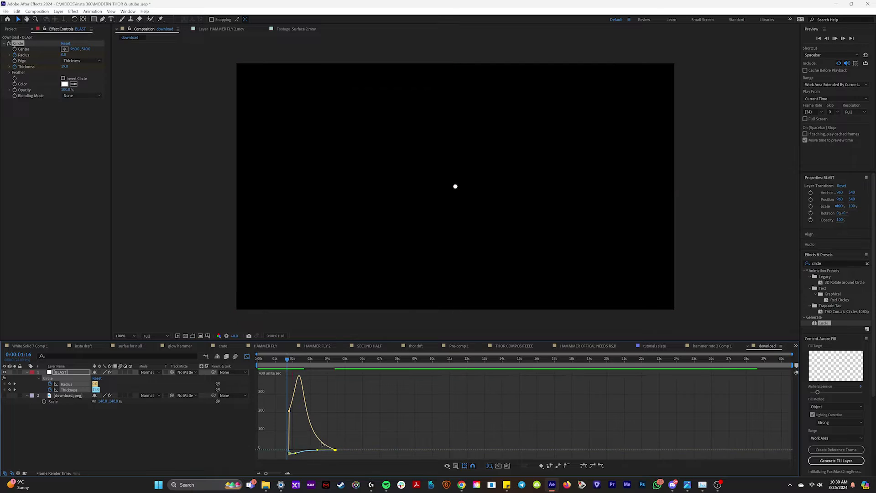
key(space)
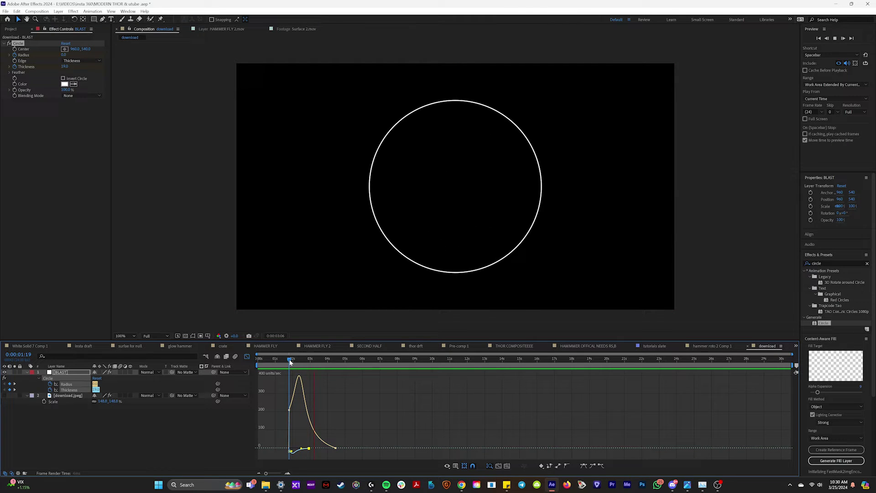
click(290, 361)
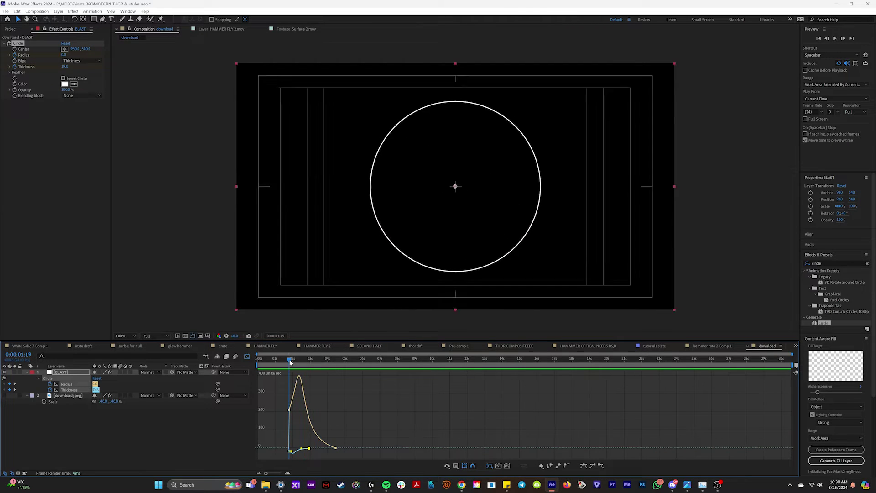
Leave the graph editor, shift the last Radius and Thickness keyframes slightly earlier, and preview the faster expansion
click(247, 356)
drag(335, 384, 331, 383)
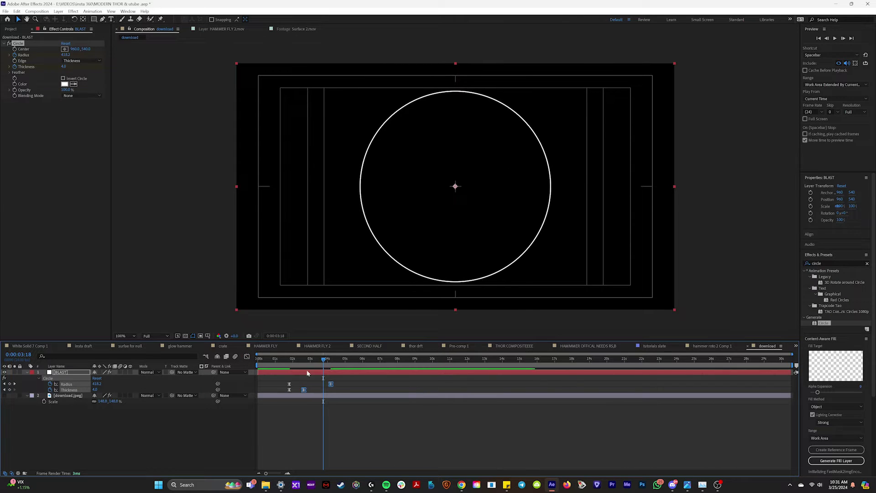
click(286, 361)
key(space)
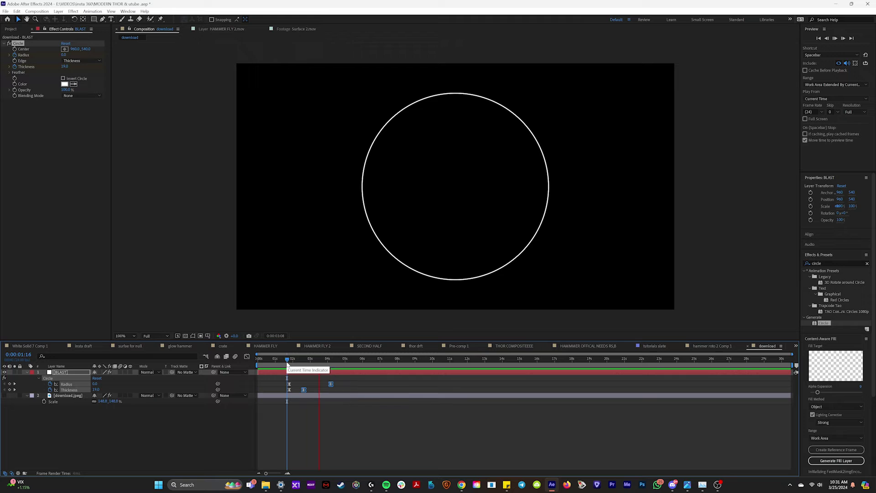
click(282, 363)
drag(281, 364, 306, 364)
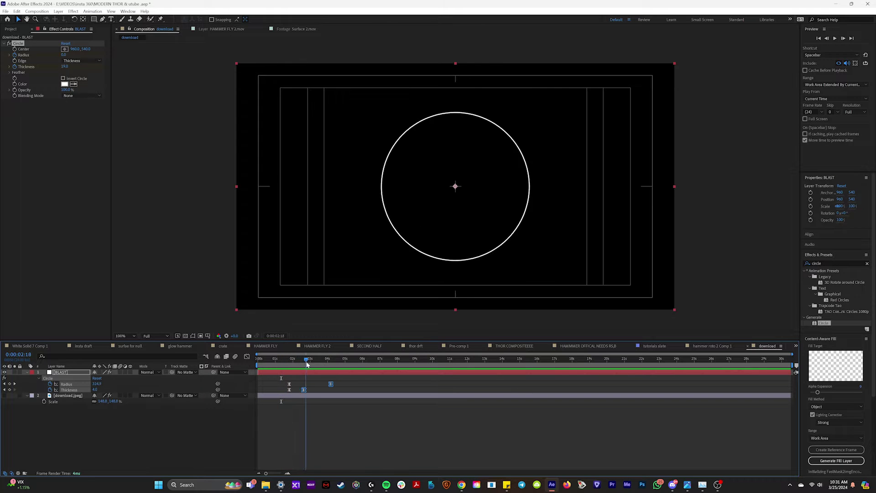
click(291, 364)
key(space)
Show the download.jpeg map layer and reposition it so the word ROHAN sits at the centre of the ring
click(4, 396)
click(386, 215)
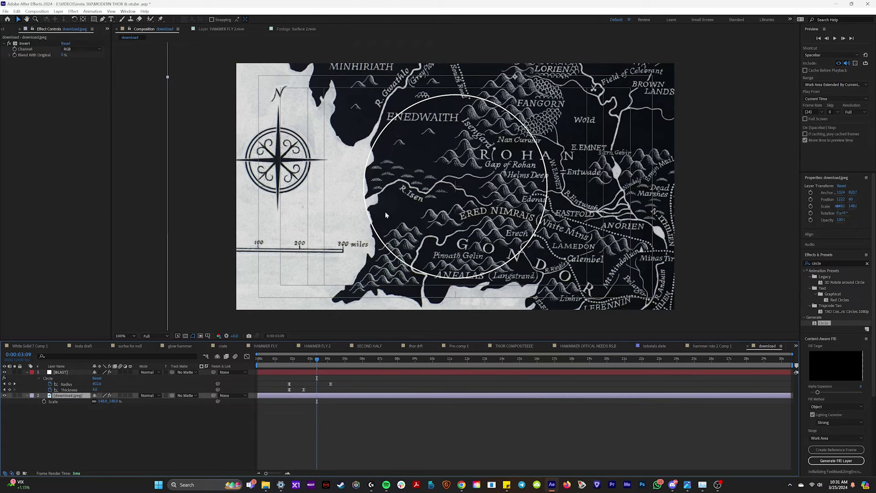
drag(450, 244, 379, 275)
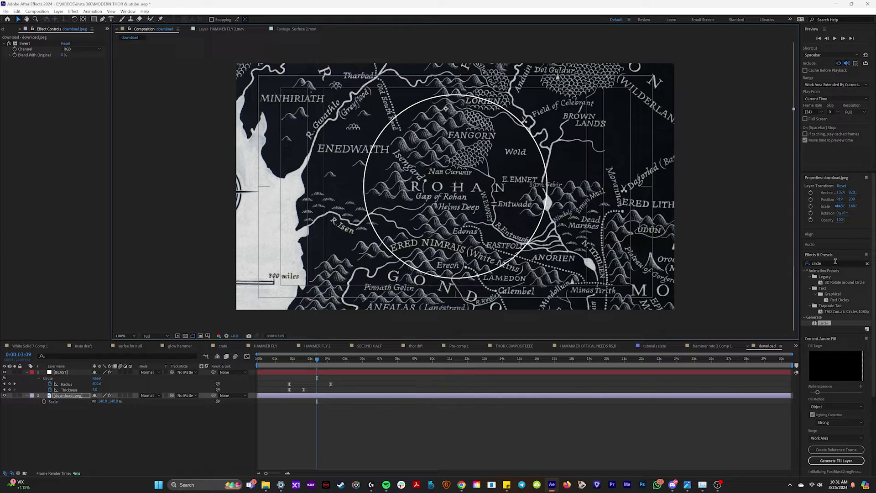
Apply Camera Lens Blur to the map layer and draw an elliptical mask on it around the ring
double_click(835, 262)
text(camera)
double_click(835, 300)
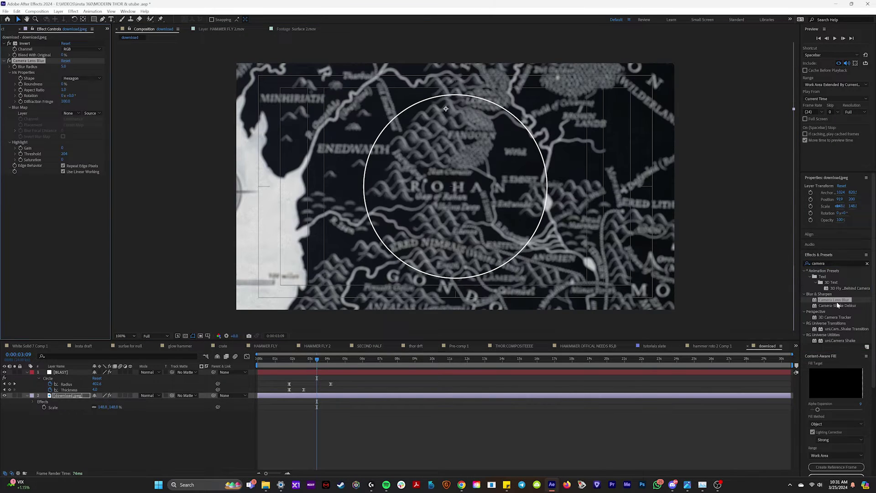
drag(94, 19, 119, 34)
mouse_move(508, 232)
mouse_down()
mouse_move(397, 147)
mouse_move(357, 93)
mouse_up()
Restrict the Camera Lens Blur to Mask 1 by adding a mask reference in its Compositing Options
key(e)
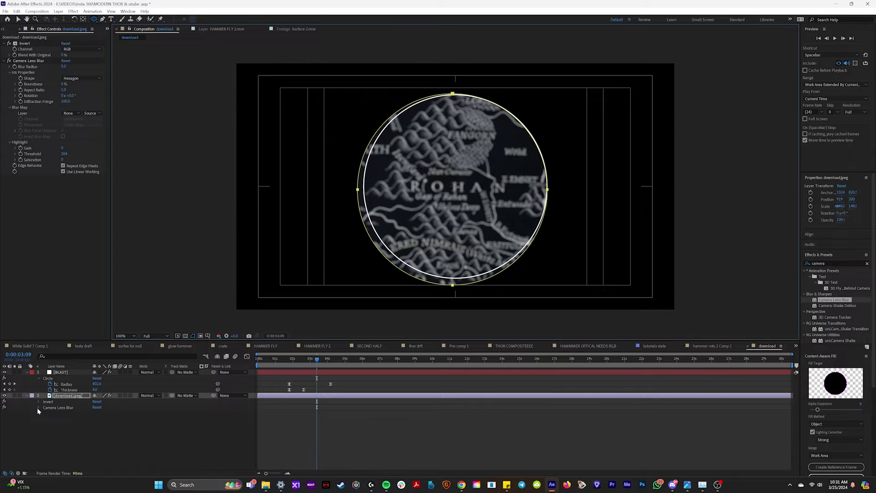
click(39, 407)
click(58, 407)
click(95, 448)
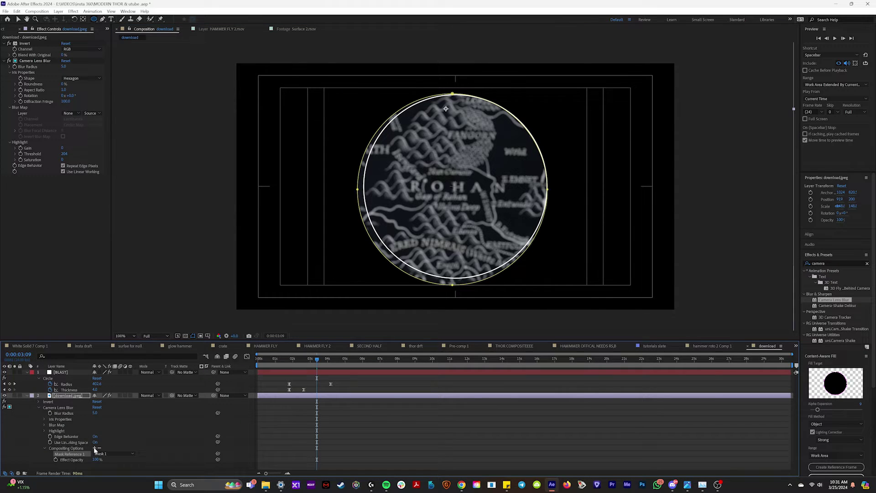
click(109, 454)
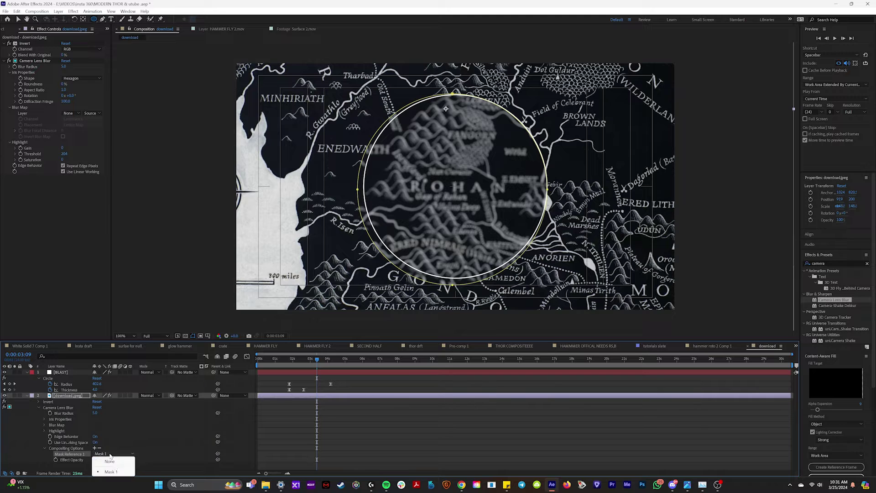
click(113, 471)
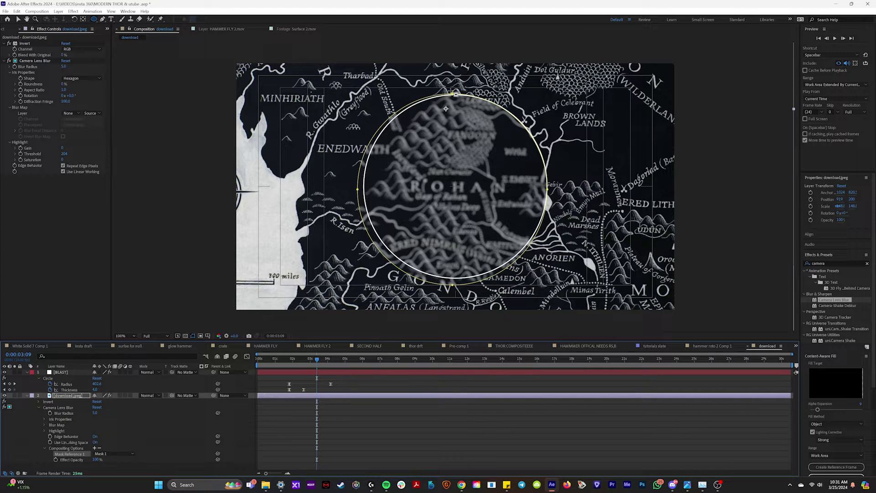
Move the elliptical mask on the map and adjust its width to line up with the ring
key(v)
double_click(453, 93)
drag(525, 149, 532, 147)
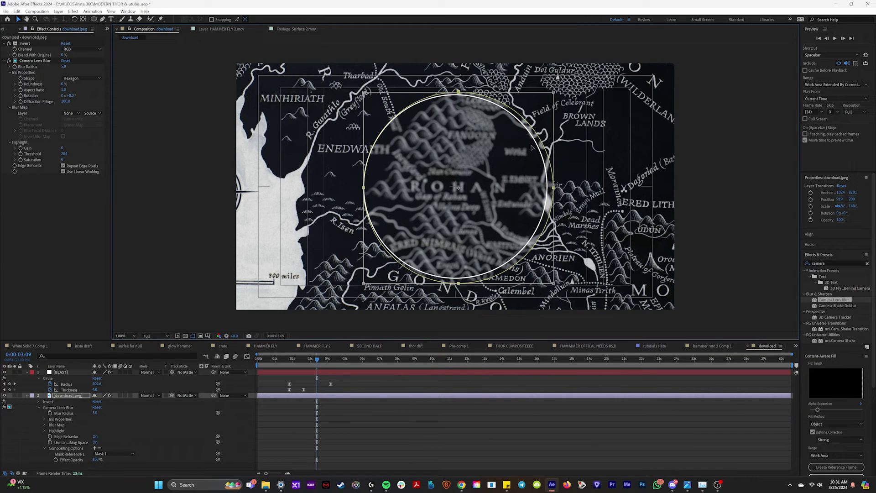
drag(554, 187, 548, 187)
Set Mask 1 to Subtract so the blur affects only the map outside the circle, and preview from 0:00:01:16
key(m)
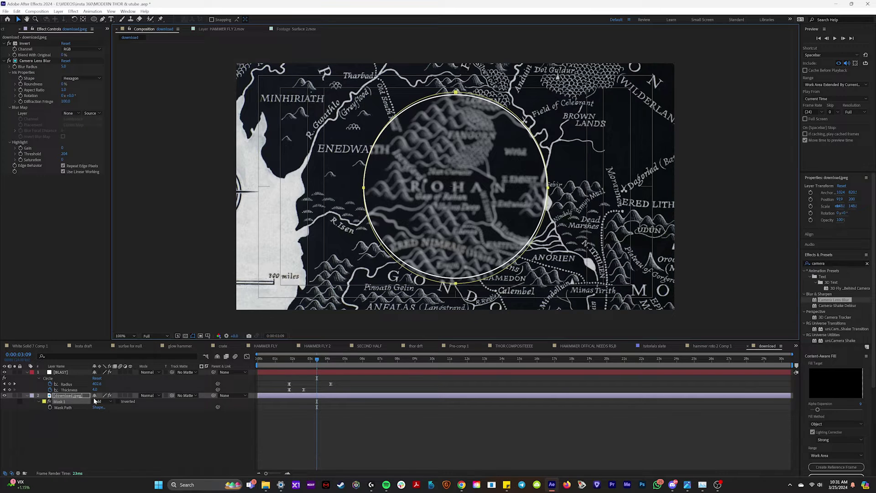
click(100, 402)
click(121, 423)
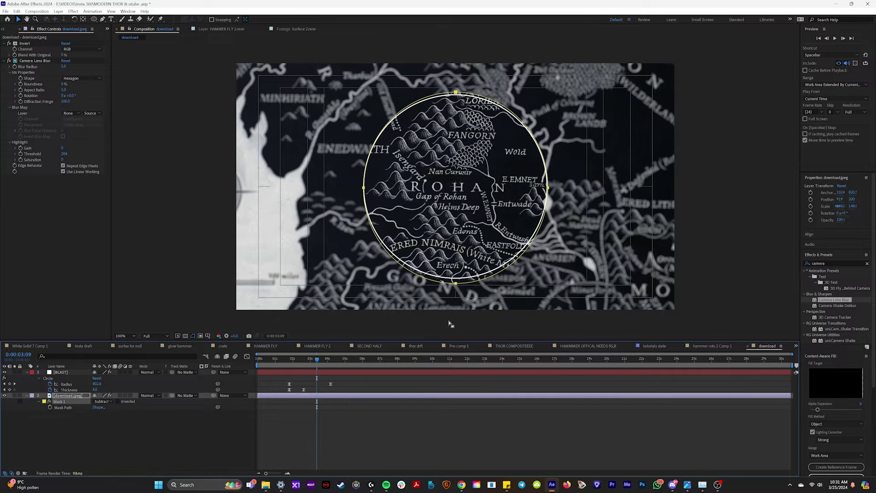
click(287, 359)
key(space)
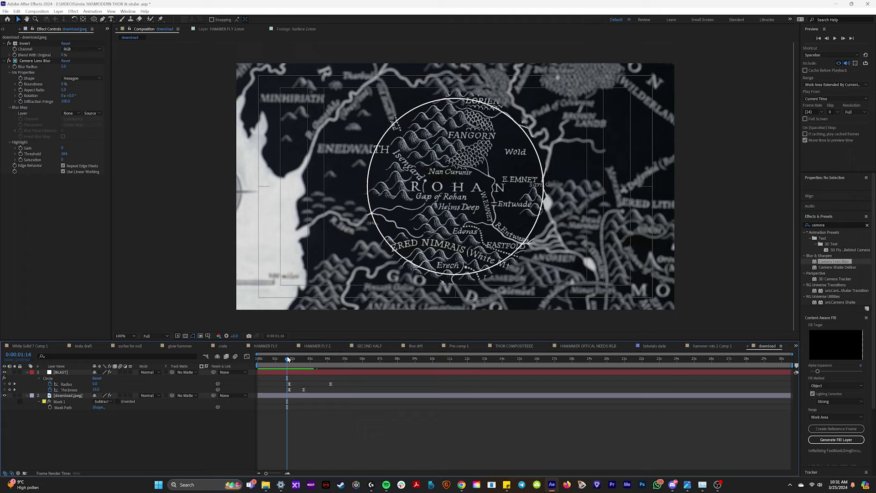
Change the BLAST ring's colour to red FF0000 and preview the blast over the map
click(296, 372)
drag(296, 363, 294, 363)
click(65, 84)
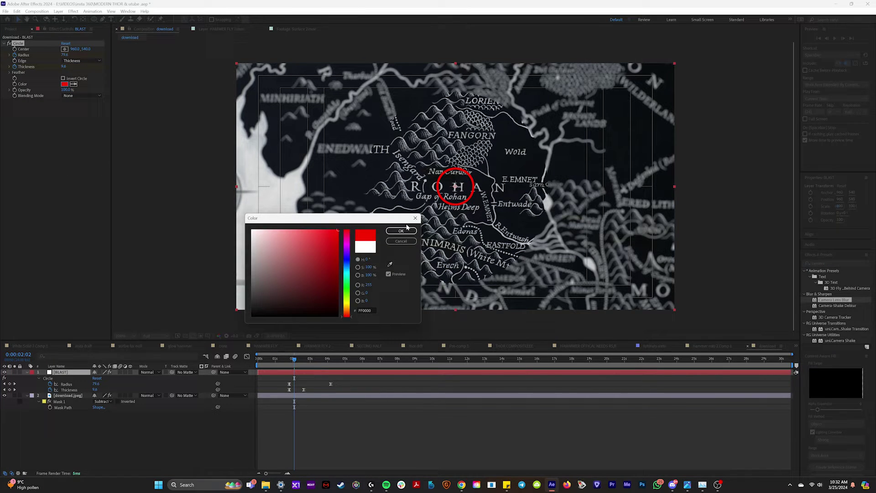
click(406, 228)
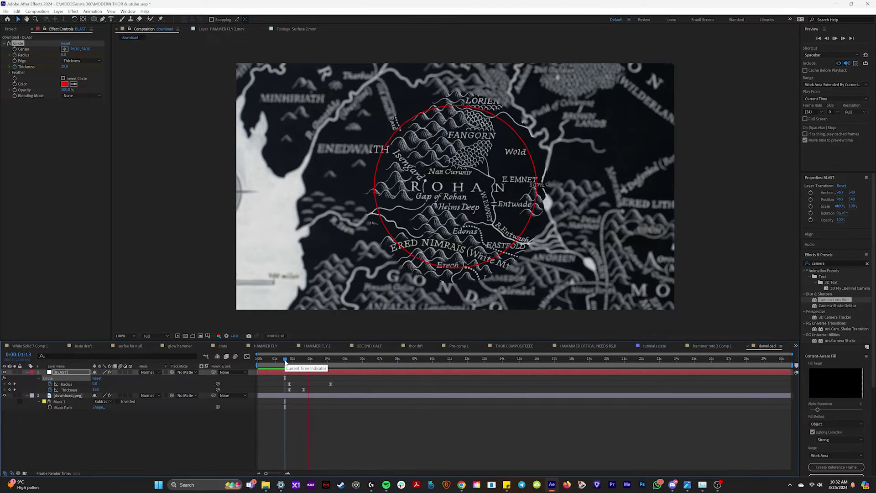
click(277, 359)
key(space)
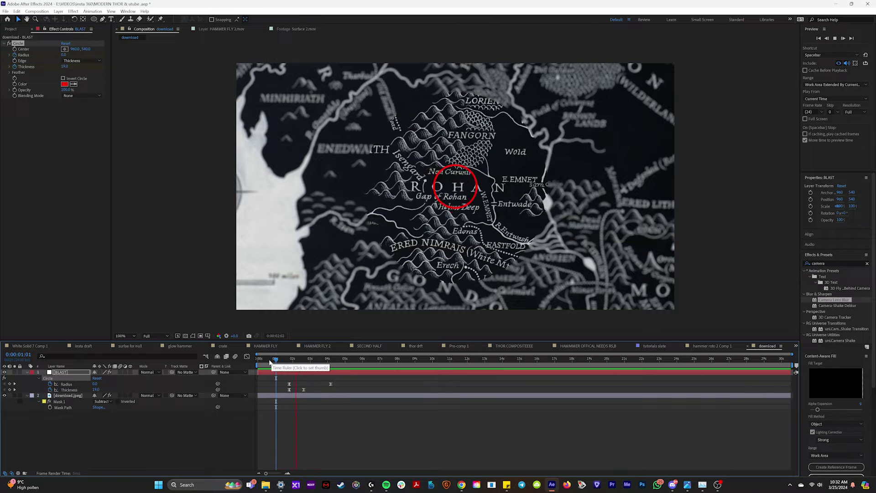
click(264, 359)
click(274, 360)
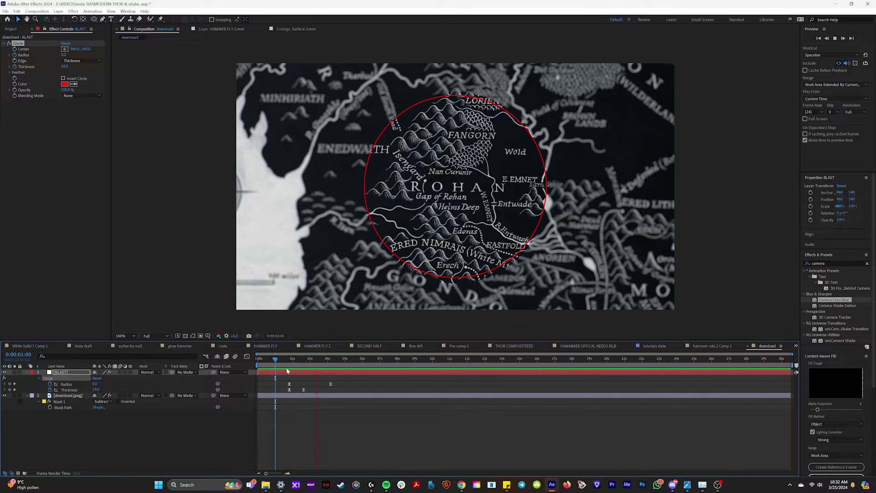
key(space)
Duplicate the BLAST layer with its keyframes shown and shift the copy slightly earlier than the original
click(292, 363)
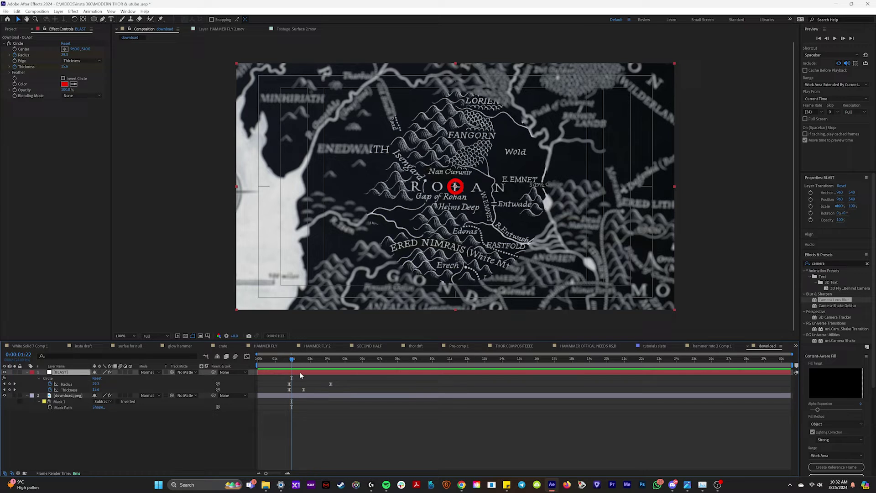
key(ctrl+d)
key(u)
click(307, 360)
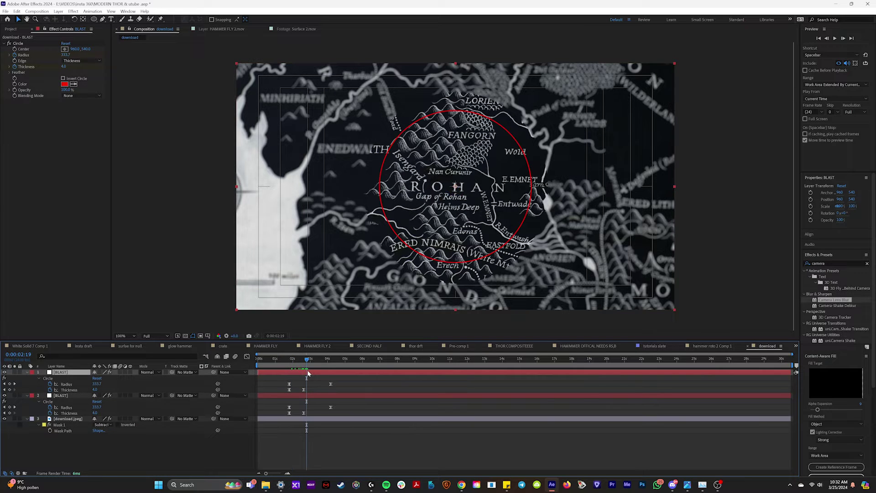
drag(308, 372, 286, 364)
click(284, 363)
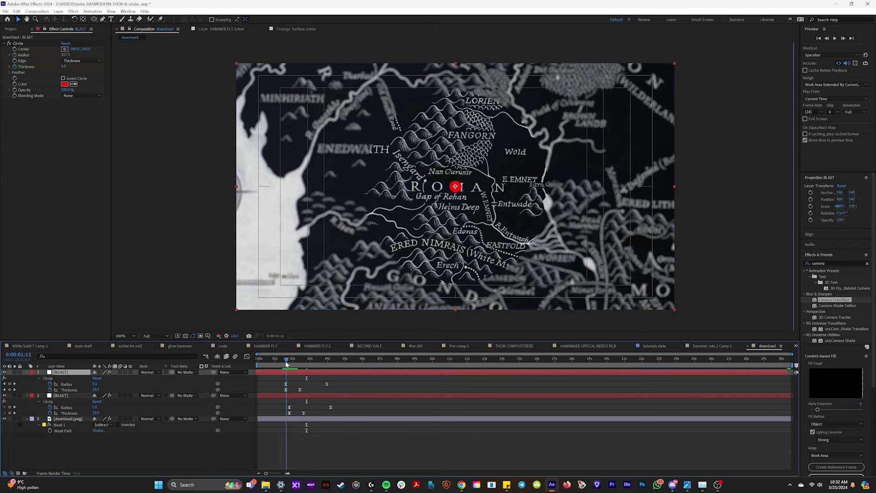
Solo the BLAST copy to set its circle's Edge to None, making a filled disc, and scrub through its expansion
click(15, 373)
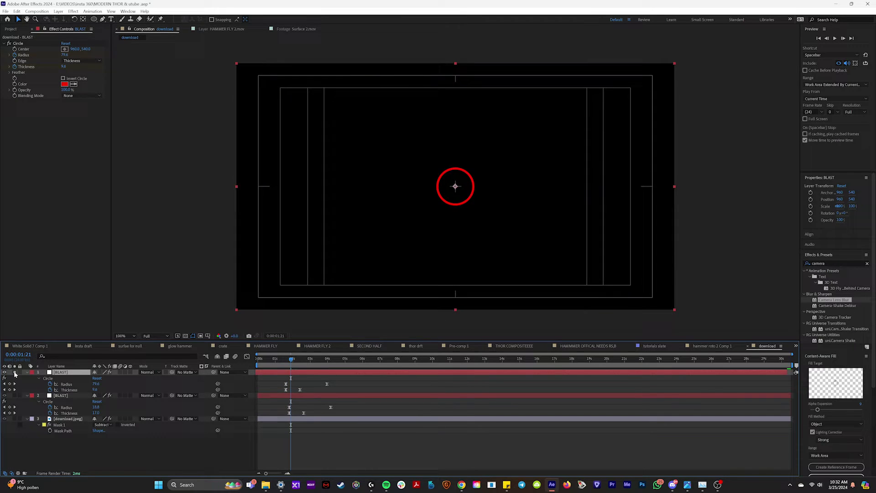
key(period)
click(78, 60)
click(73, 65)
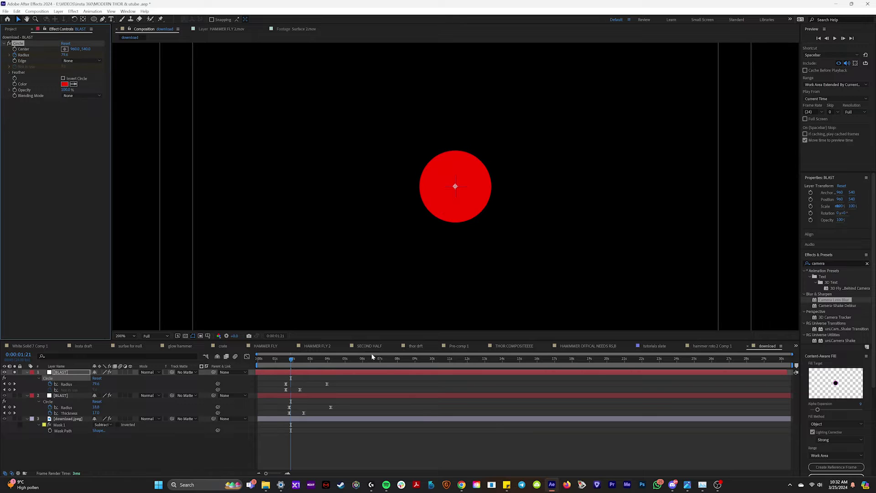
drag(284, 361, 305, 367)
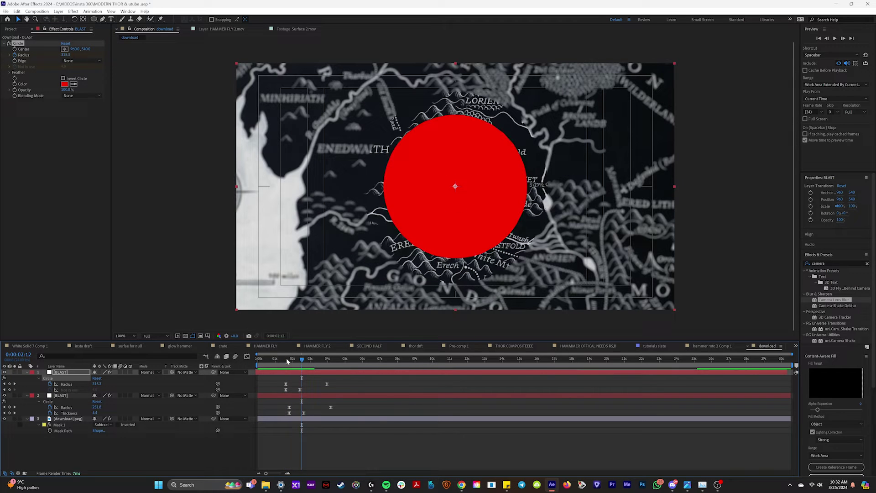
drag(287, 362, 305, 363)
Delete the disc's last Radius keyframe and add a much smaller Radius keyframe at 0:00:02:17
key(Delete)
key(period)
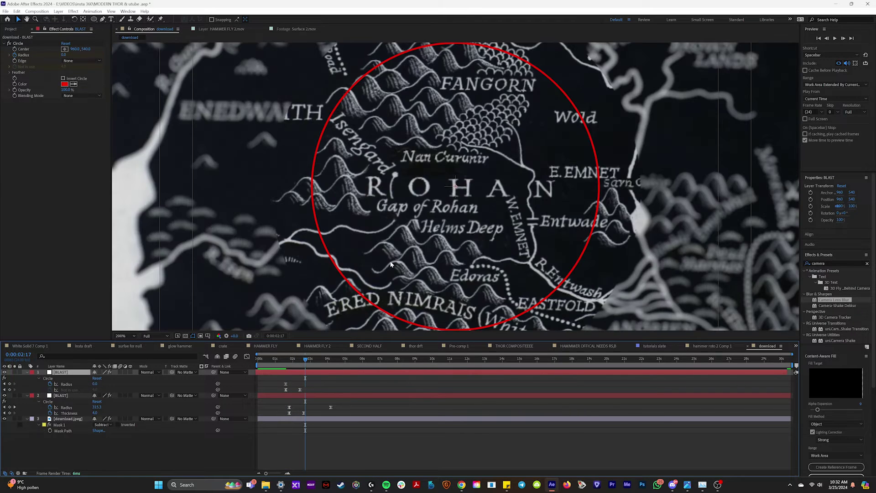
drag(64, 55, 70, 55)
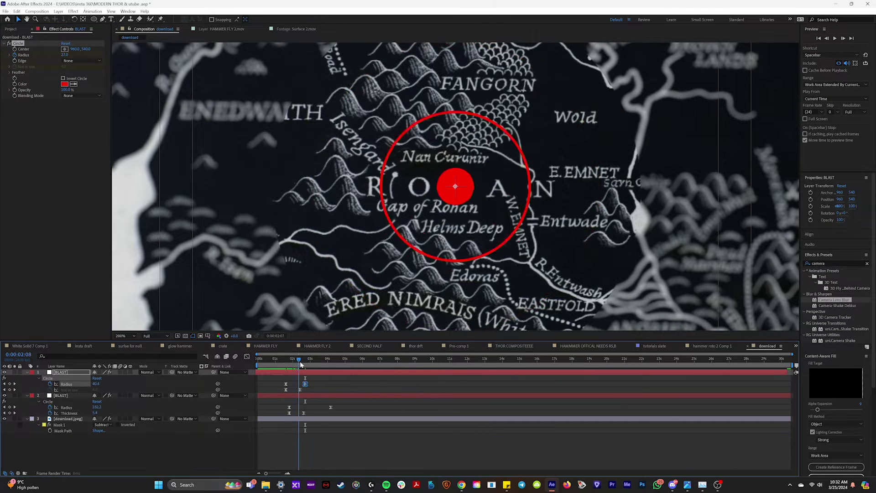
Preview the blast, then compress the disc's keyframes closer together and shift them to start level with the ring's keyframes
click(288, 361)
mouse_move(287, 360)
mouse_down()
mouse_move(309, 363)
mouse_move(283, 360)
mouse_up()
key(space)
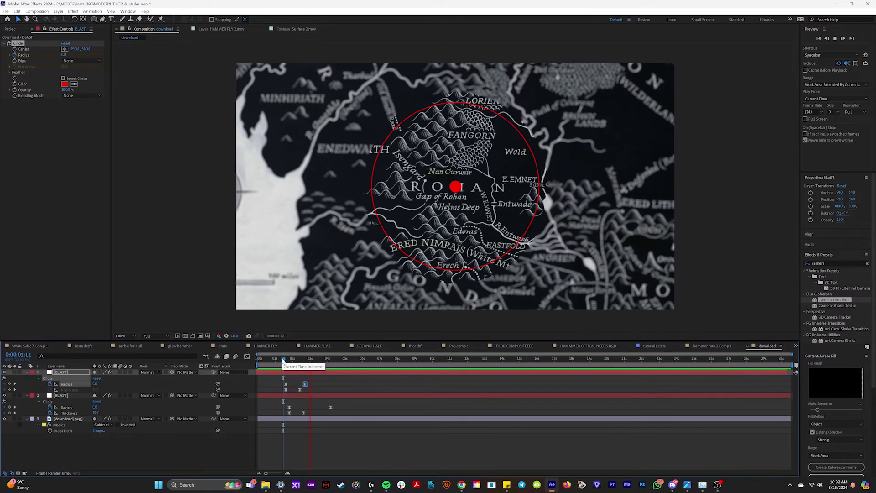
drag(317, 380, 282, 391)
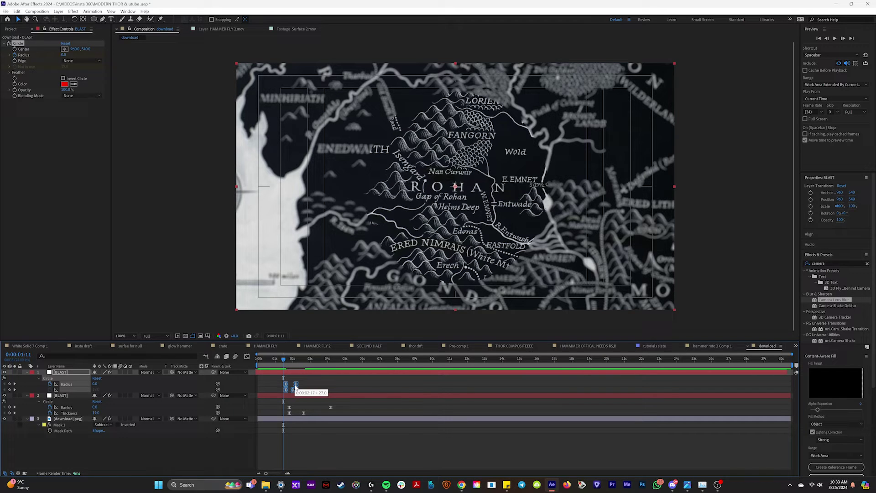
key(space)
drag(295, 386, 303, 369)
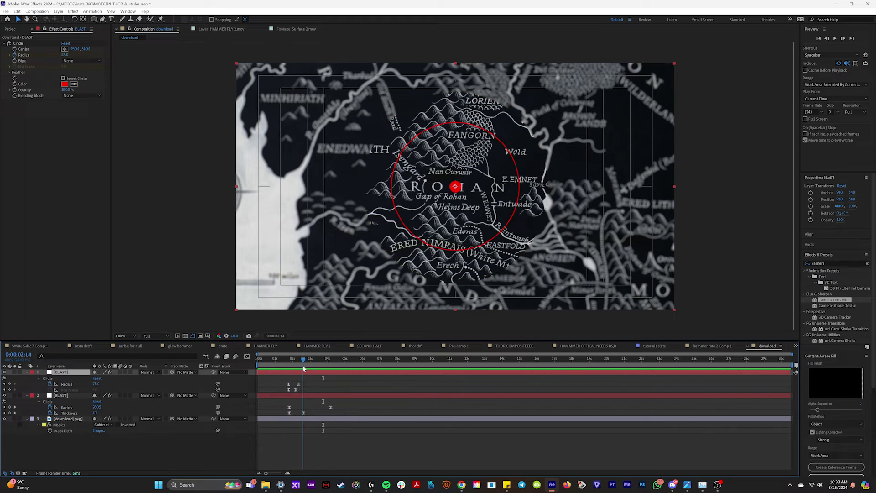
Add a Radius keyframe of 14 at 0:00:02:14 so the disc shrinks, and move it slightly later while previewing the timing
drag(96, 384, 93, 383)
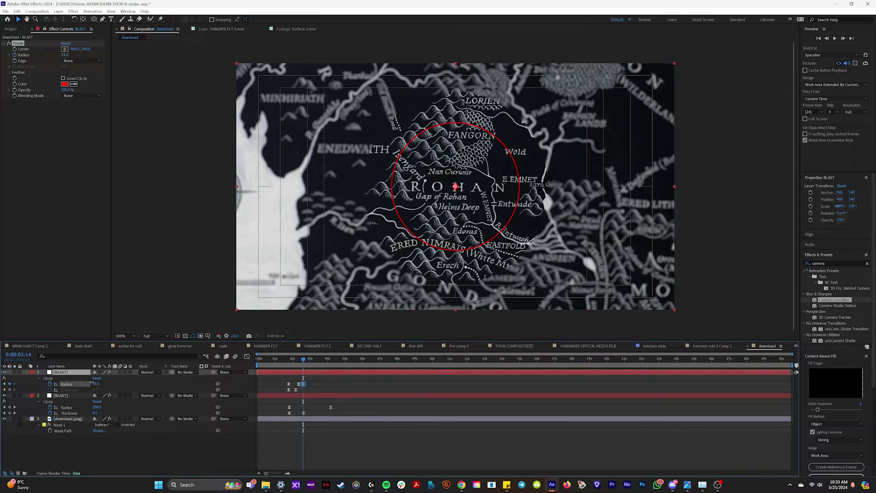
click(289, 361)
key(space)
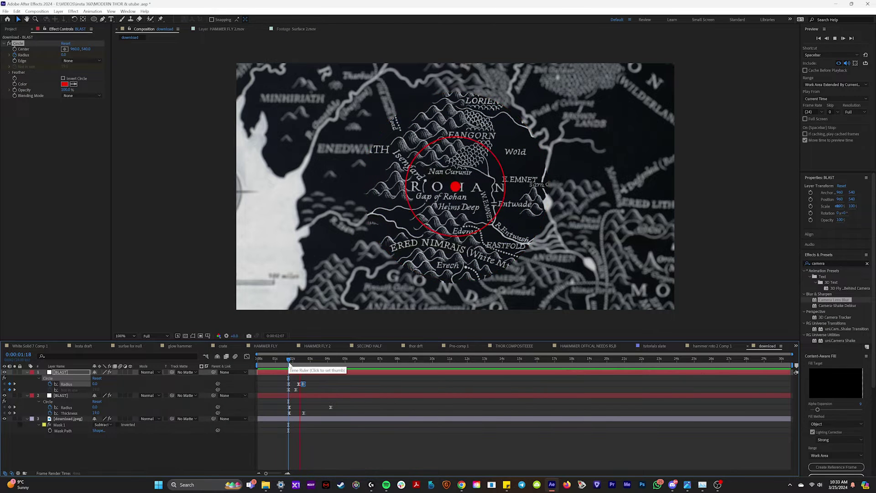
key(space)
drag(305, 384, 310, 385)
click(289, 362)
key(space)
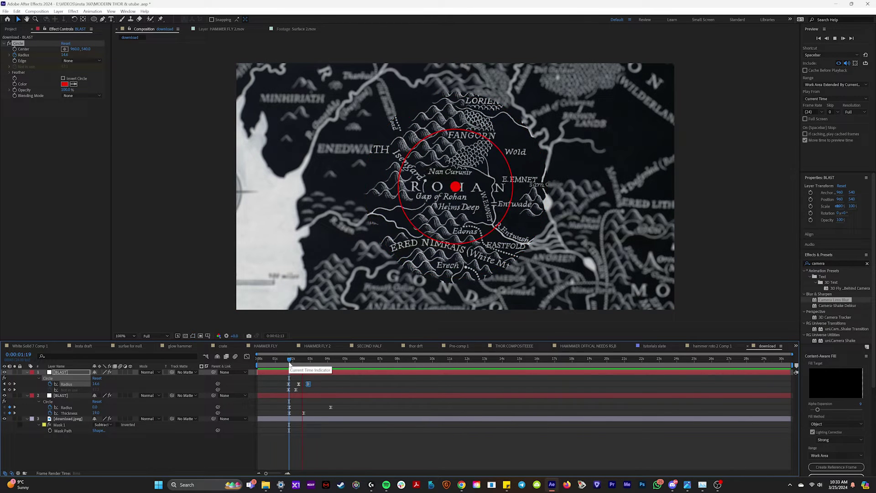
key(space)
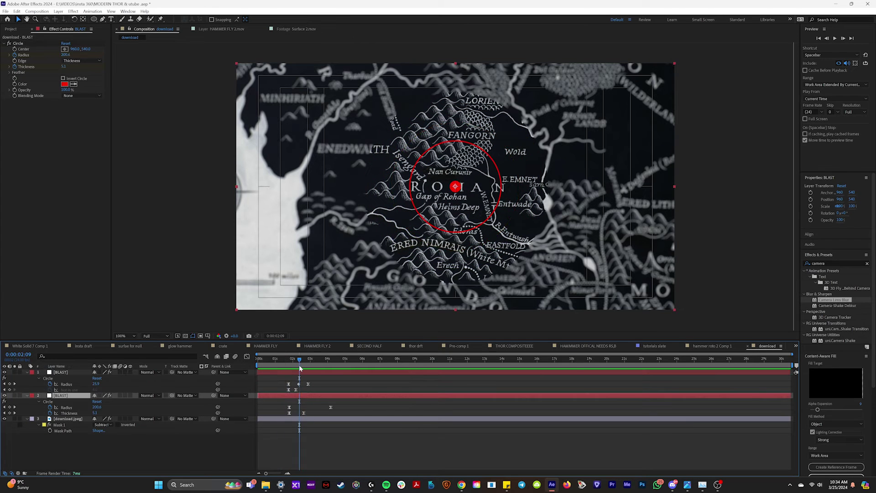
Try a second shockwave by duplicating the ring's BLAST layer and offsetting the copy slightly later, previewing the offset
click(302, 374)
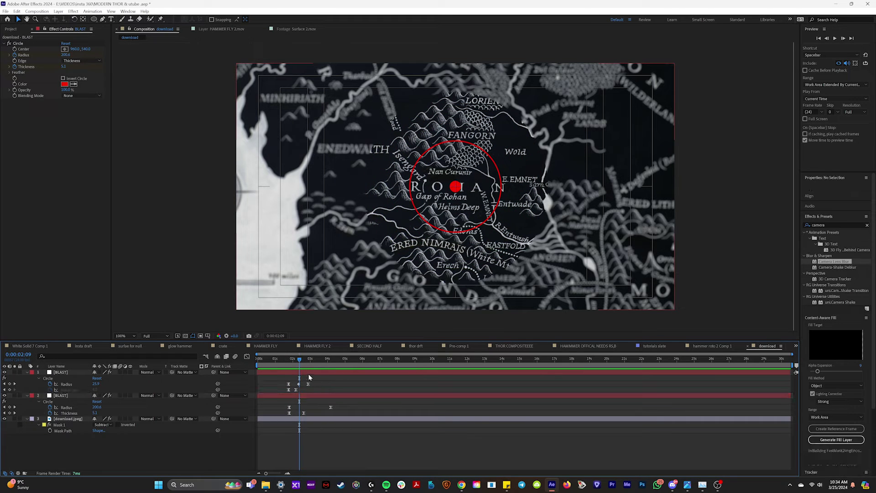
click(303, 397)
key(ctrl+d)
drag(303, 395, 310, 398)
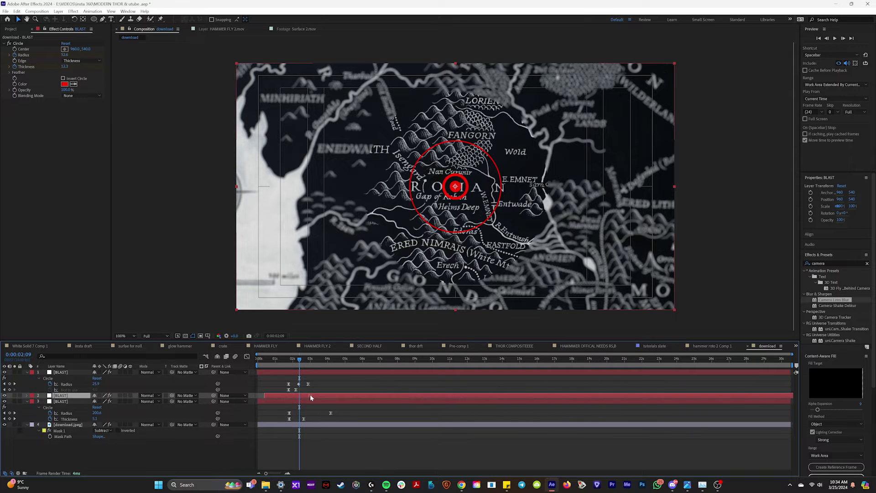
click(279, 360)
key(space)
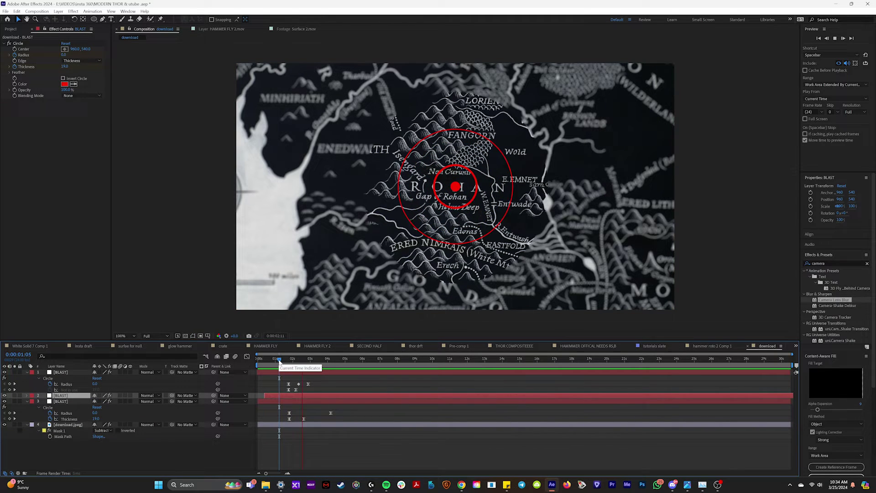
key(space)
drag(309, 395, 306, 395)
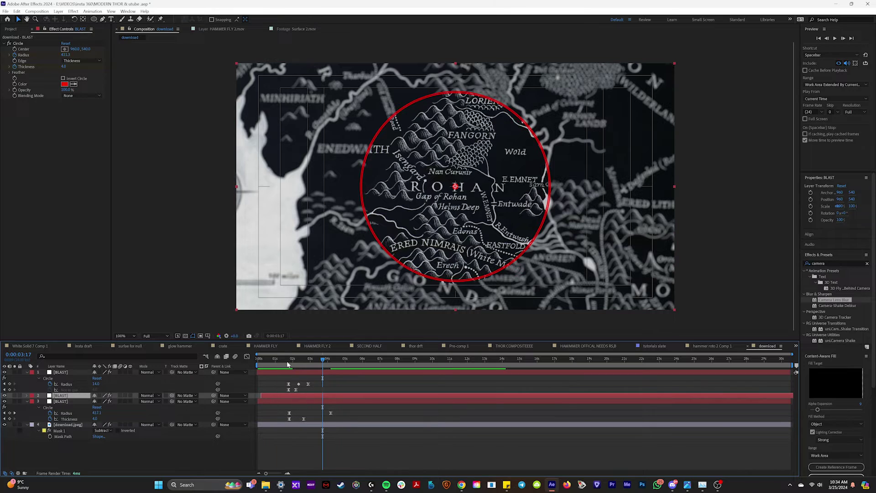
click(278, 360)
key(space)
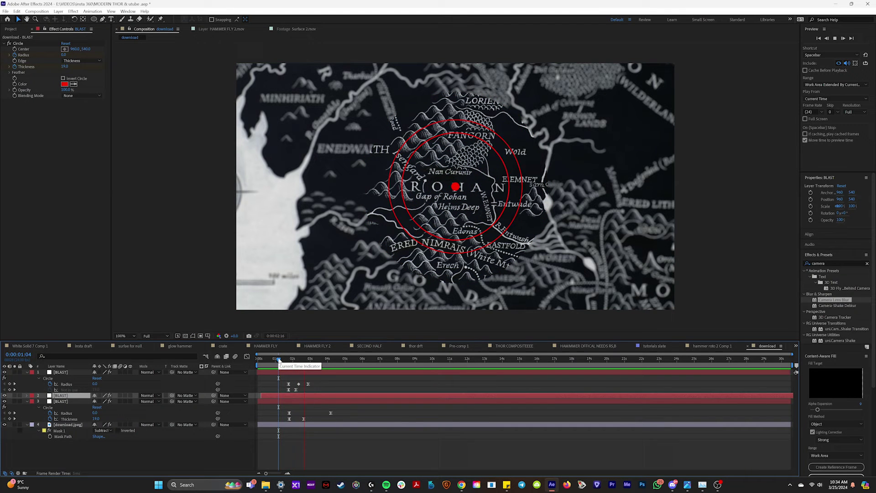
Pre-compose both BLAST layers into a new composition named EXPLOSINO, moving all attributes into it
click(62, 396)
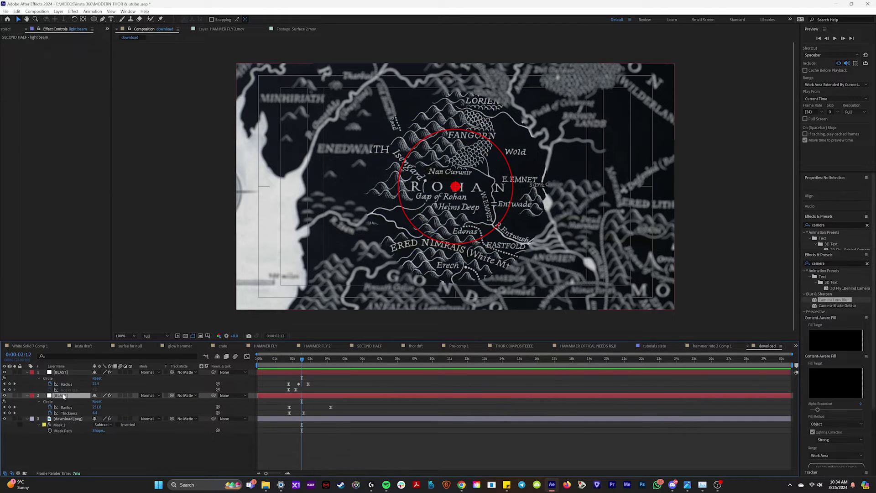
shift+click(61, 372)
right_click(60, 373)
click(100, 326)
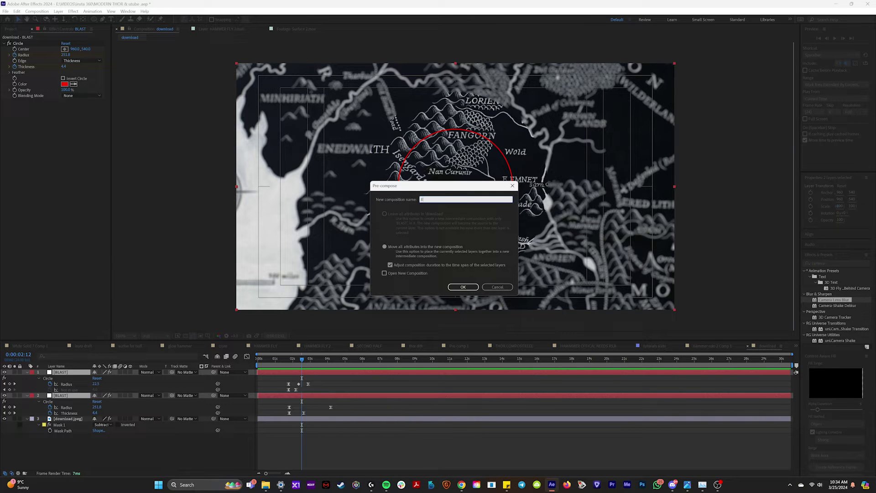
key(Return)
Apply Deep Glow to the EXPLOSINO layer with Radius 245 and Exposure 0.85, and preview the glow
click(299, 360)
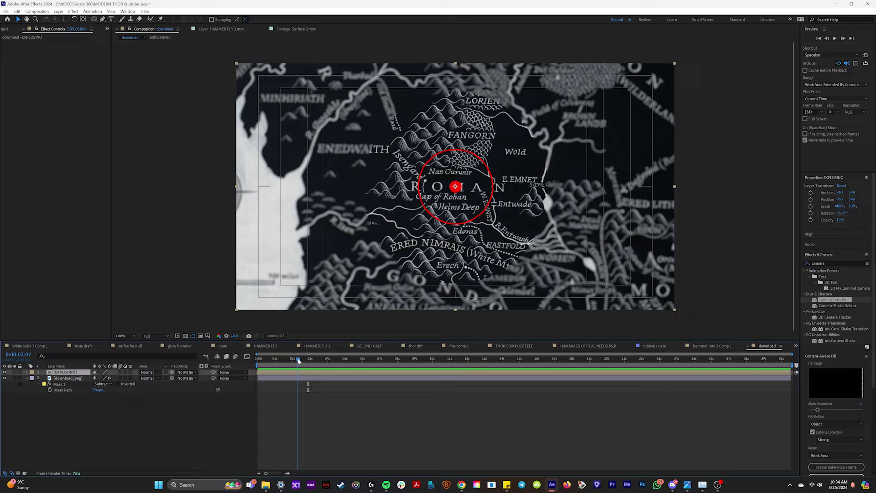
click(826, 263)
text(deep)
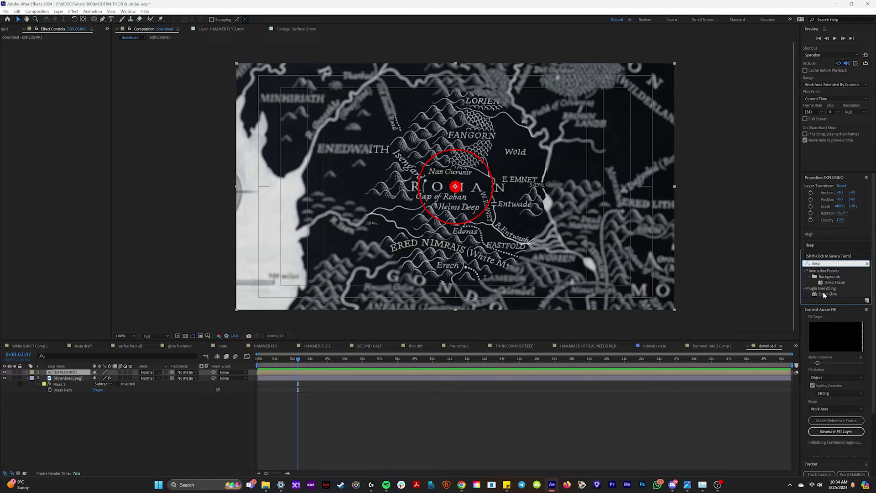
drag(823, 294, 388, 375)
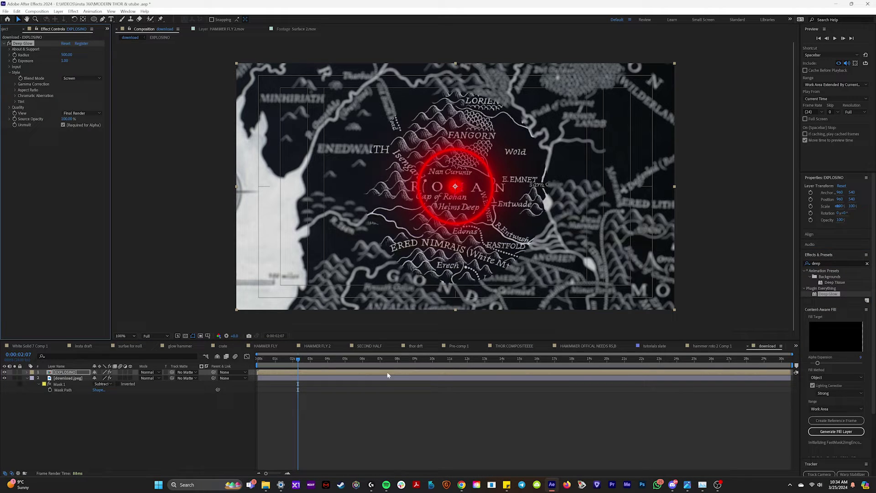
click(285, 360)
key(space)
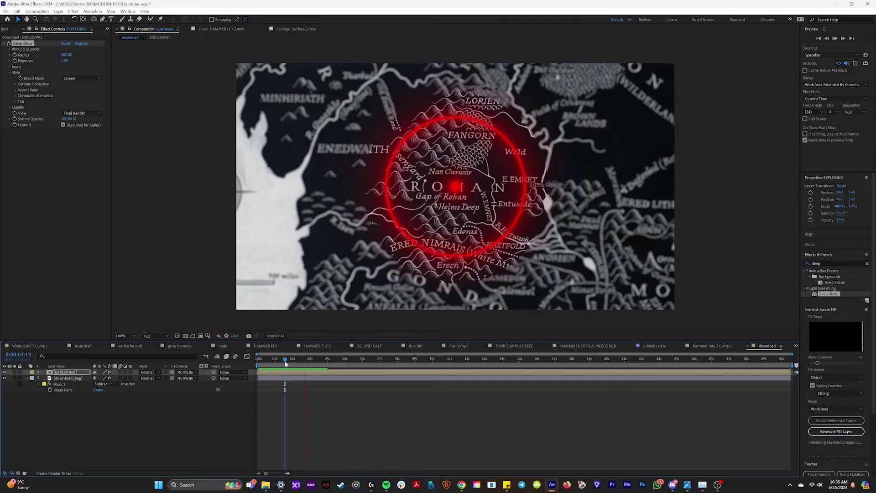
click(285, 361)
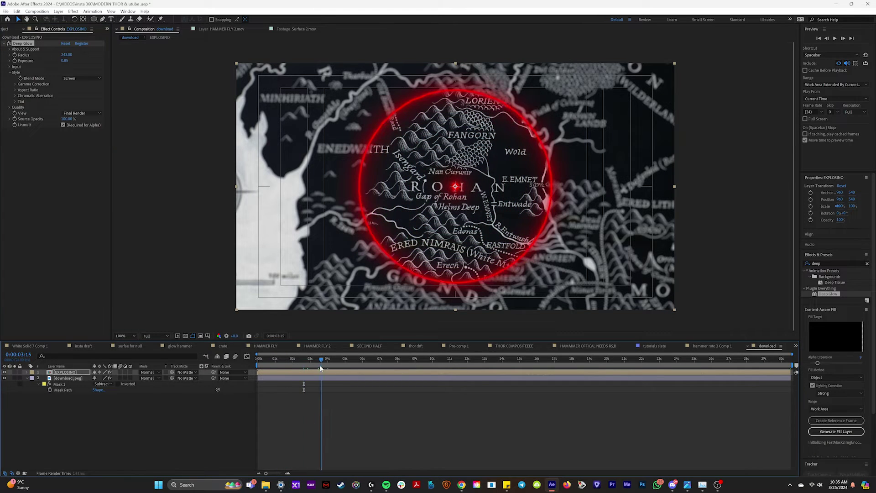
drag(322, 363, 308, 363)
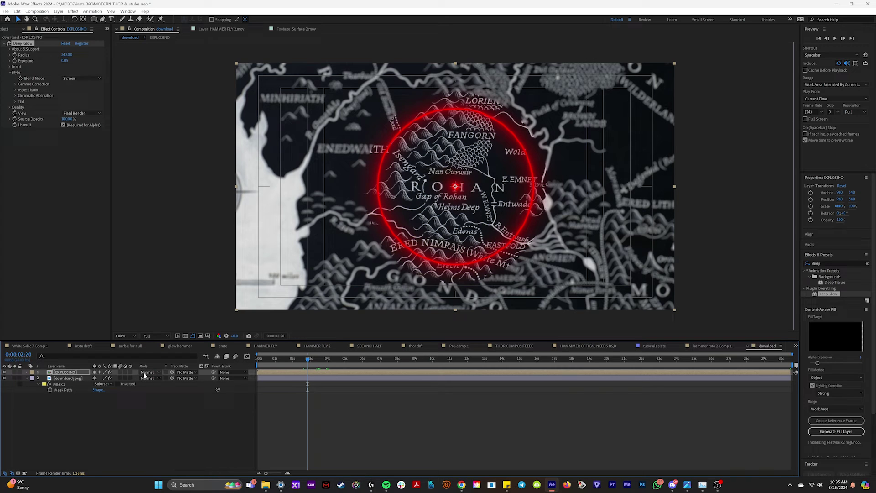
Set the EXPLOSINO layer's blending mode to Add and inspect the glowing ring over the map close up
click(146, 372)
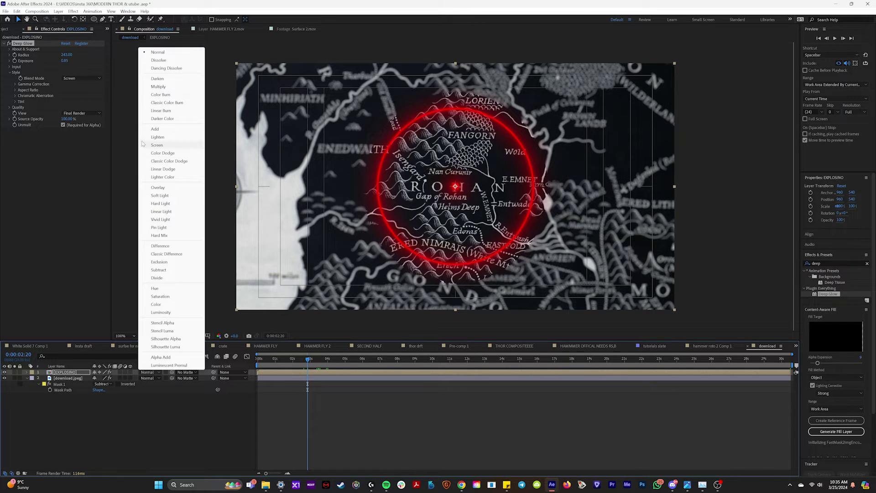
click(156, 129)
scroll(540, 171, up, 1)
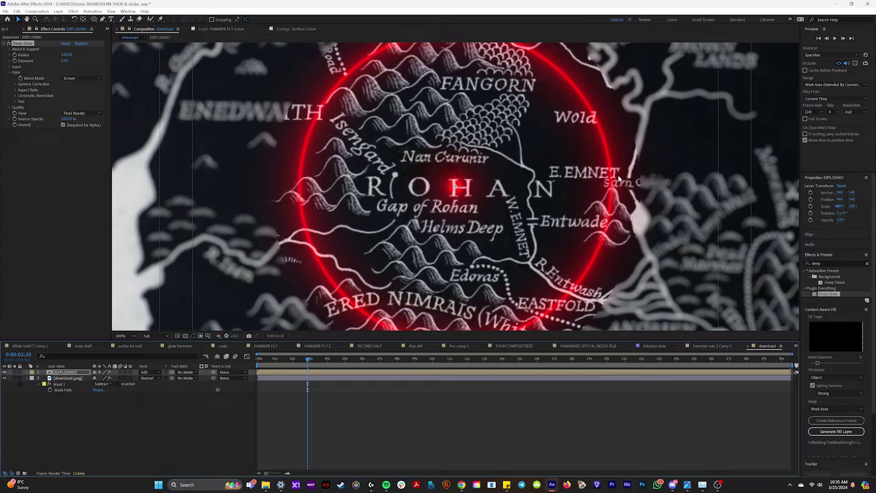
scroll(304, 205, up, 4)
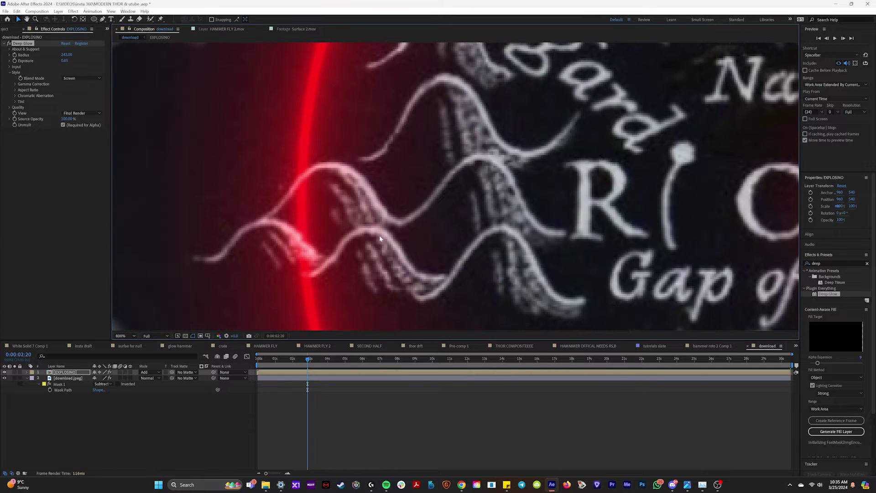
scroll(288, 254, down, 6)
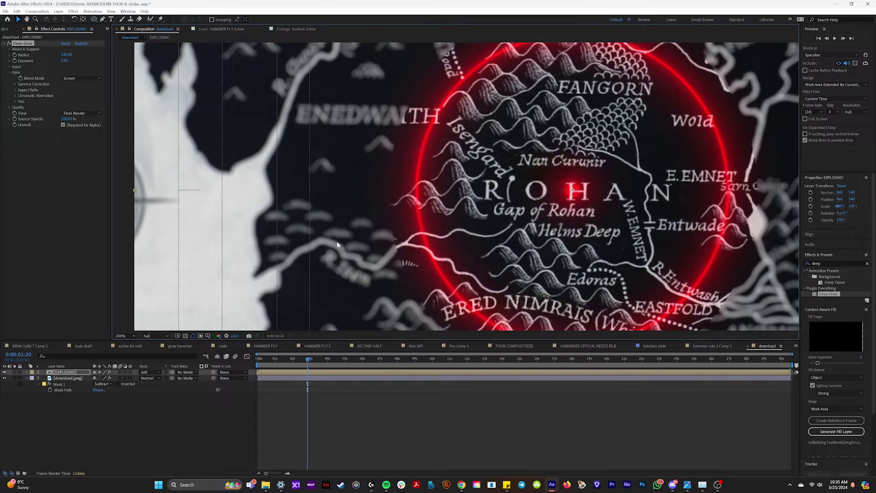
Open the EXPLOSINO composition and squeeze the disc's Radius keyframes closer together, previewing the faster expansion
double_click(499, 227)
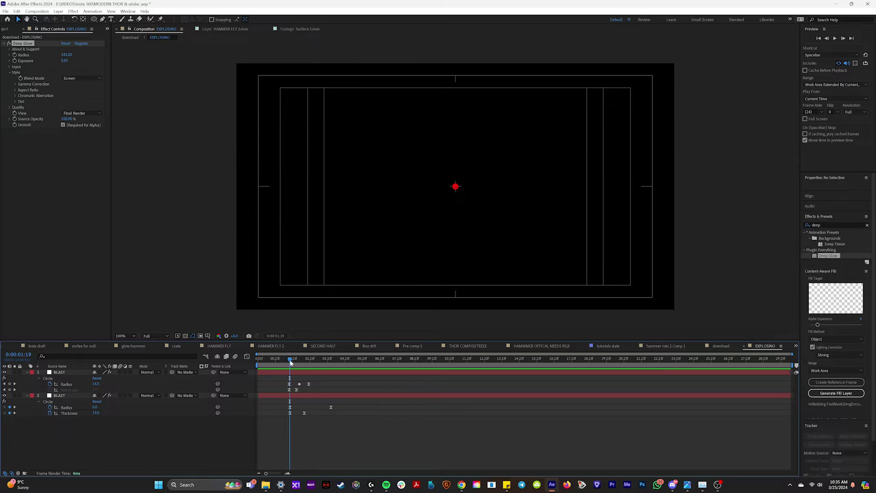
click(298, 360)
mouse_move(298, 364)
mouse_down()
mouse_move(290, 362)
mouse_move(324, 383)
mouse_move(278, 393)
mouse_move(304, 385)
mouse_move(282, 362)
mouse_move(291, 357)
mouse_up()
key(space)
key(space)
click(337, 383)
click(331, 374)
click(309, 378)
key(space)
key(space)
click(306, 372)
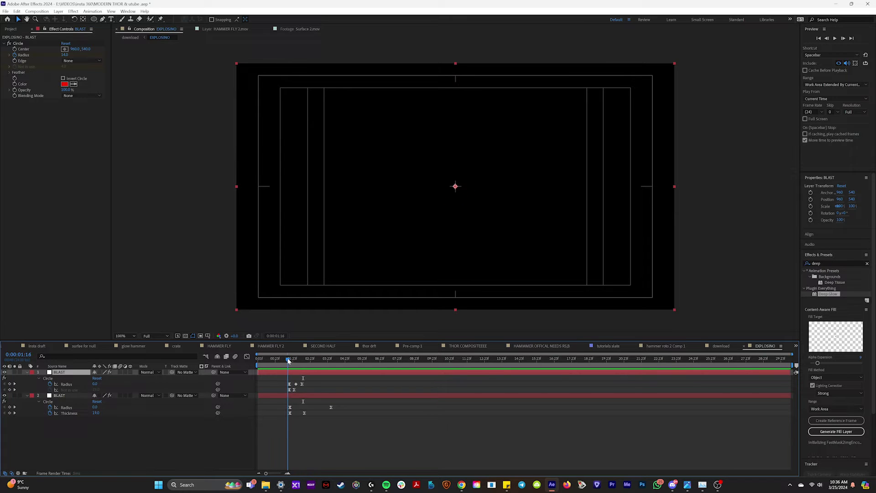
Enable Color keyframing on the disc at 0:00:01:16 and move the red keyframe to about three seconds
click(15, 89)
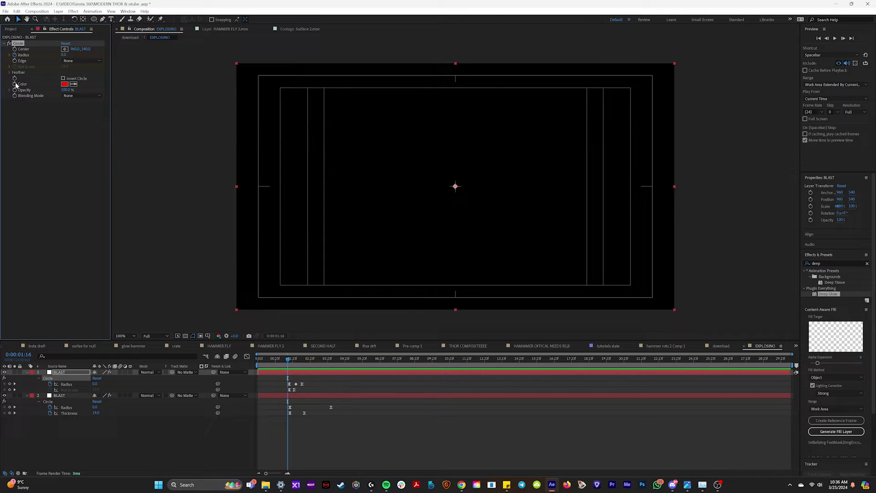
key(u)
key(u)
drag(288, 395, 312, 398)
Add a white Color keyframe to the disc at 0:00:01:16 and preview the fade to red
click(65, 84)
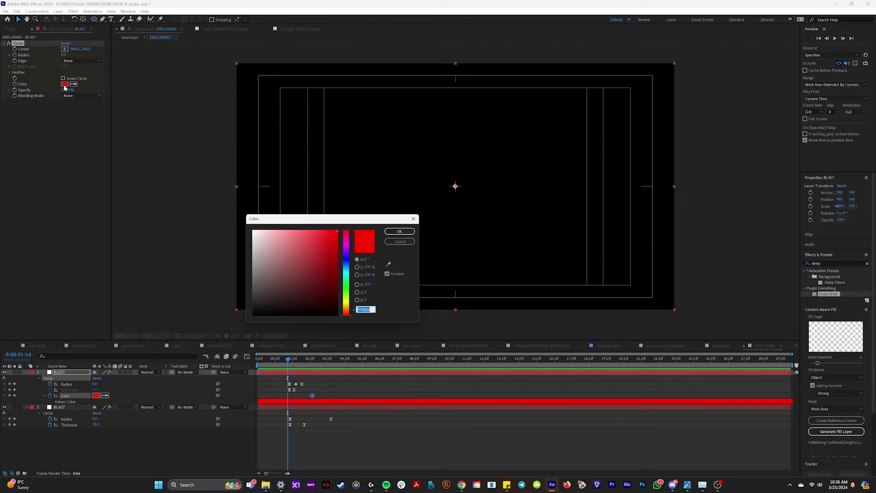
drag(279, 265, 196, 190)
click(409, 232)
click(400, 231)
key(space)
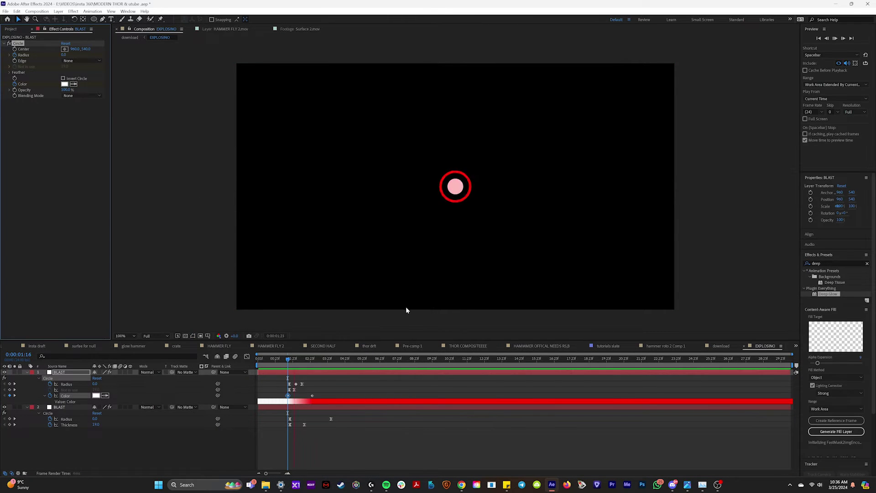
Move the disc's red Color keyframe to about five seconds and add an orange FFAE00 Color keyframe at 0:00:02:07
drag(312, 395, 346, 395)
drag(319, 359, 298, 358)
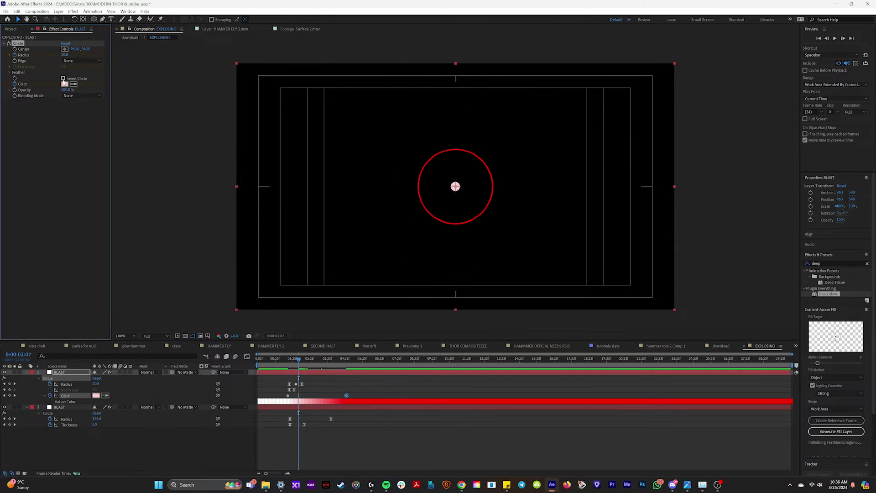
click(64, 84)
drag(347, 301, 348, 312)
drag(324, 244, 338, 230)
drag(347, 312, 351, 310)
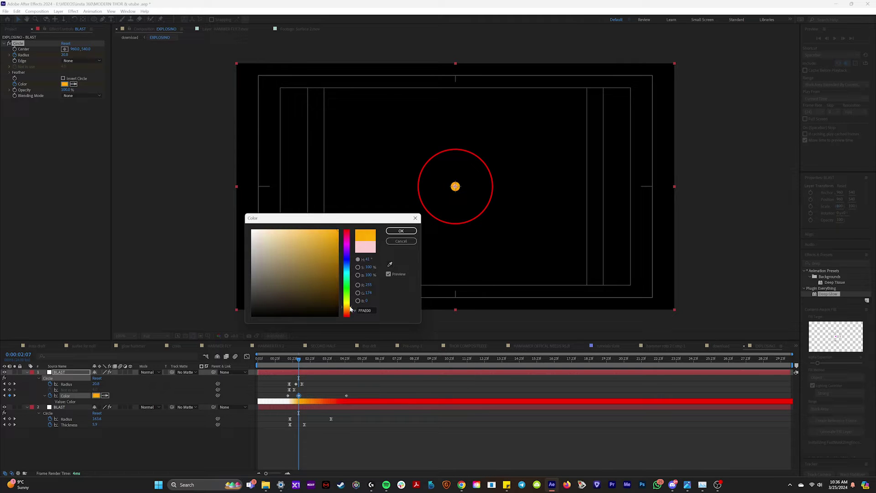
click(398, 232)
Return to the download composition and preview the glowing explosion over the map several times
click(288, 360)
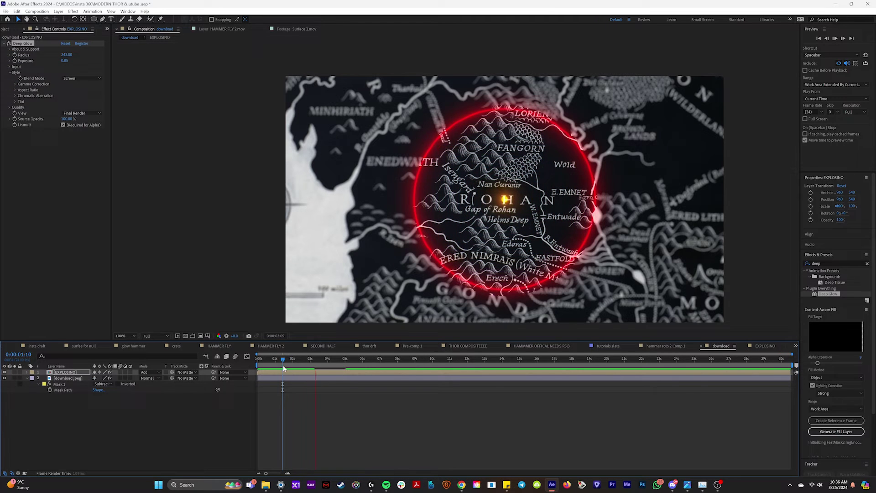
click(281, 360)
key(space)
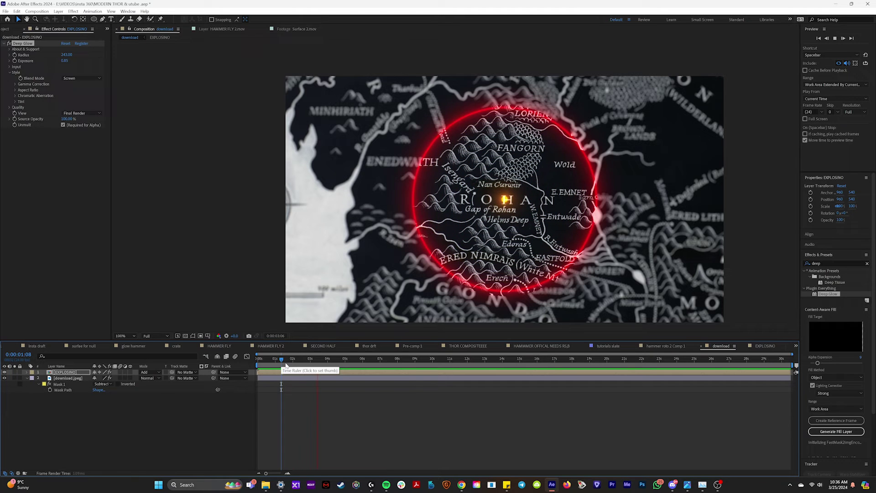
click(286, 363)
key(space)
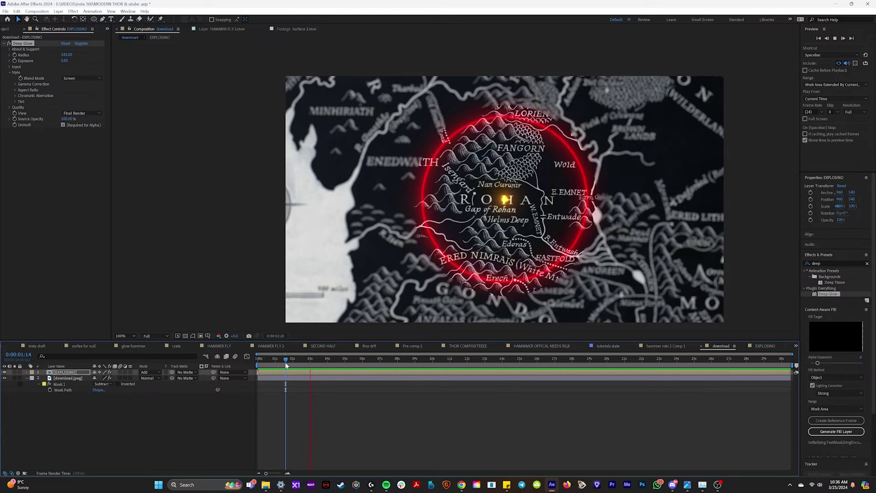
click(287, 363)
key(space)
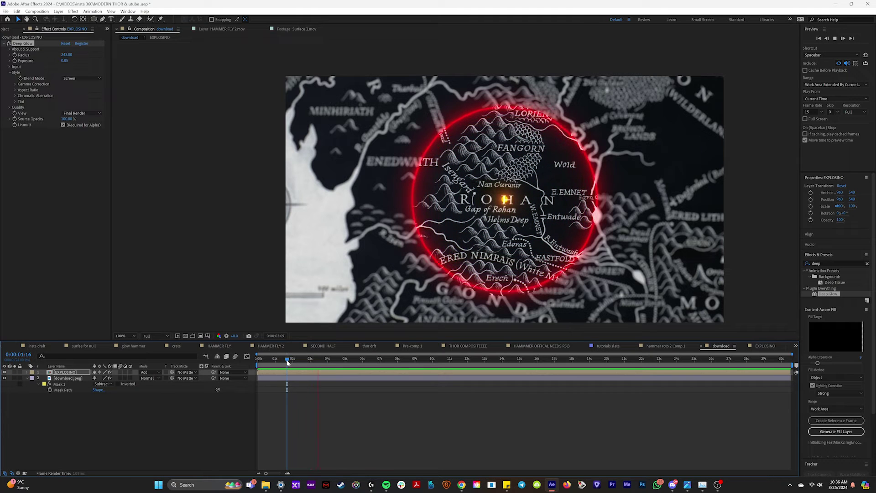
Preview the ring explosion over the blurred map several times from 0:00:01:16
key(space)
key(space)
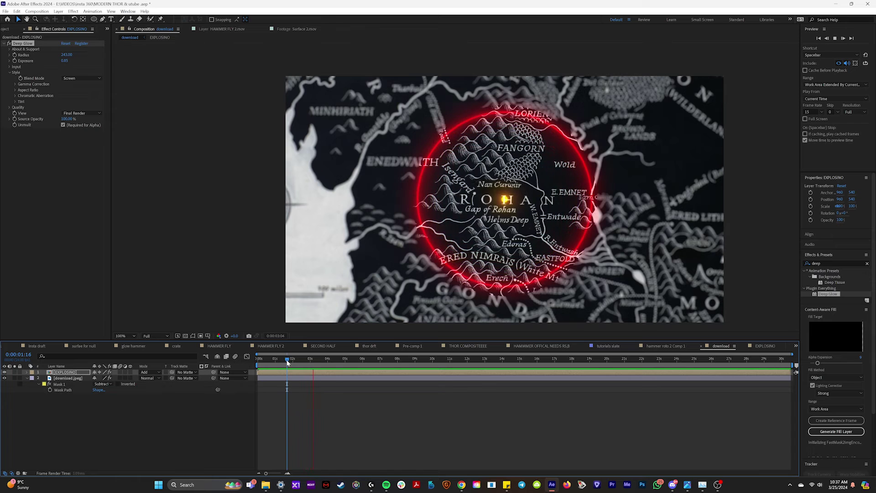
key(space)
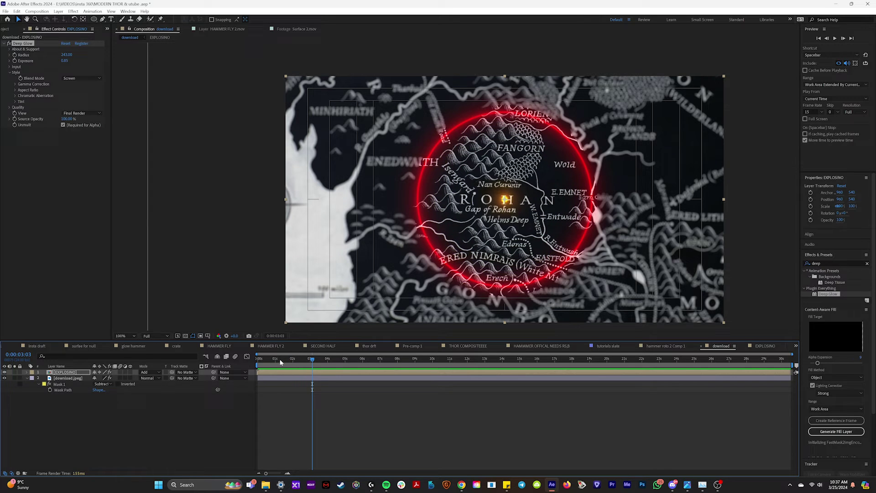
click(60, 379)
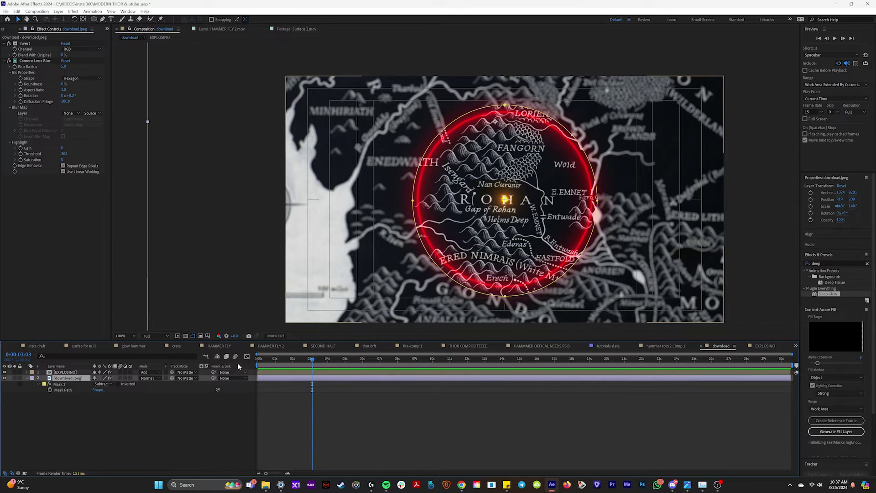
click(283, 359)
key(space)
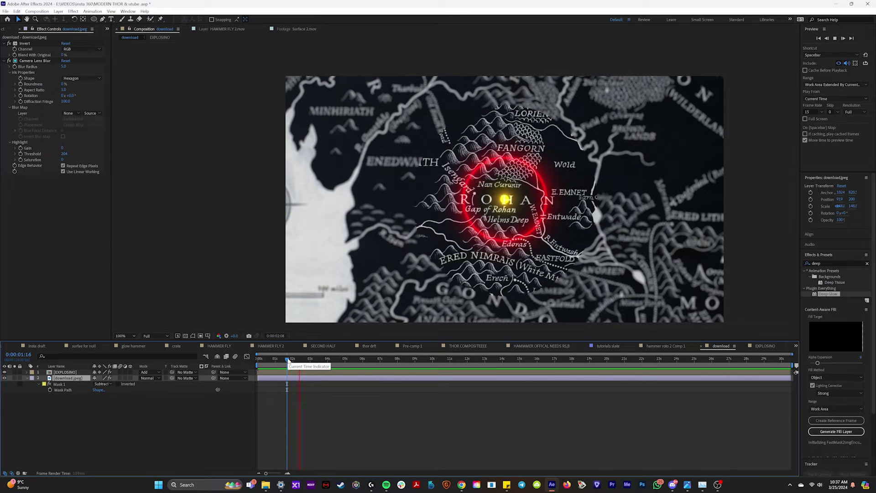
key(space)
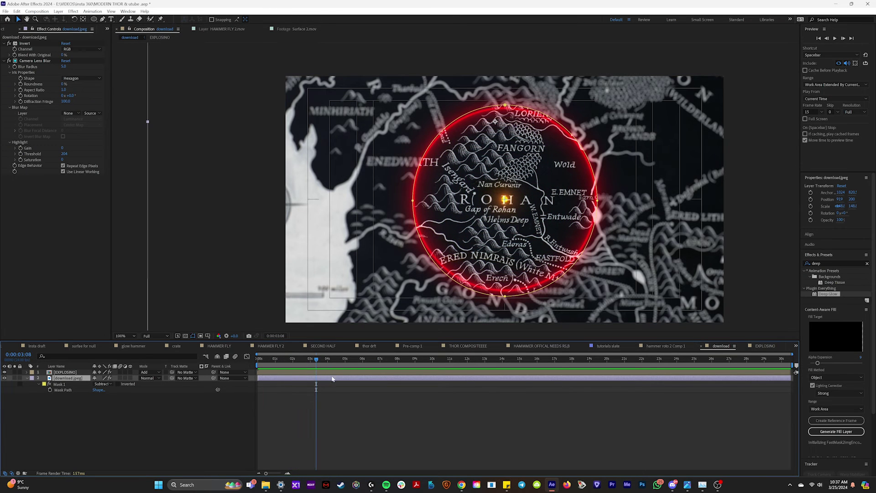
Apply the Tint effect to the download.jpeg map layer and map white to dark red B71D1D
click(835, 264)
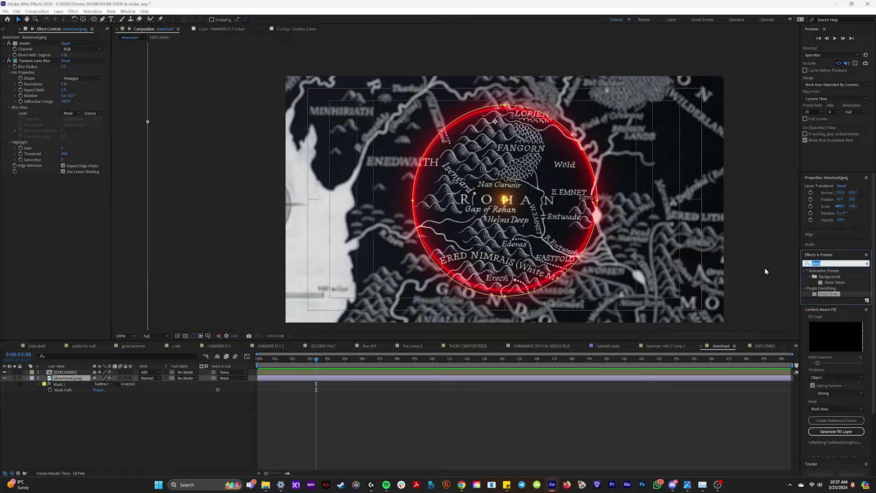
text(tint)
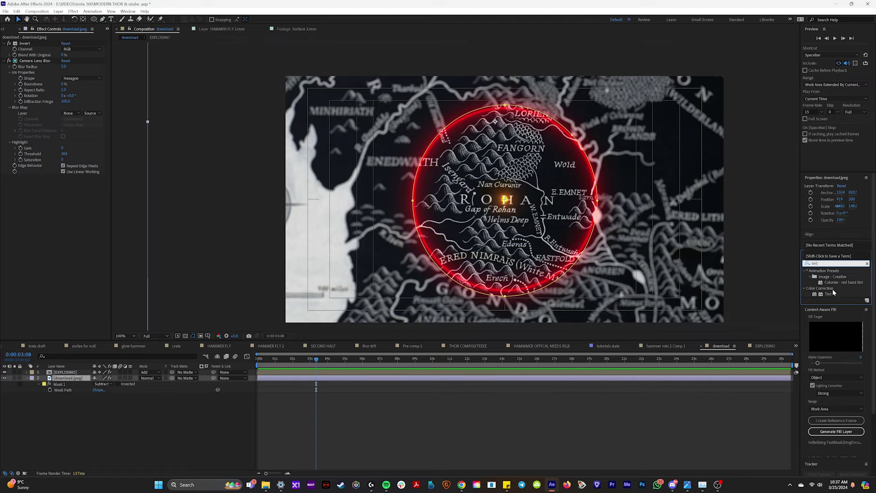
drag(828, 294, 72, 188)
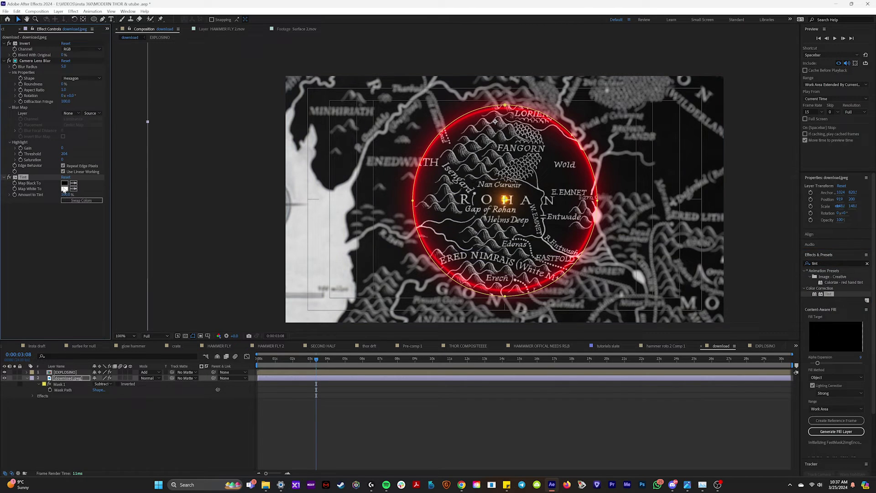
click(65, 189)
click(324, 253)
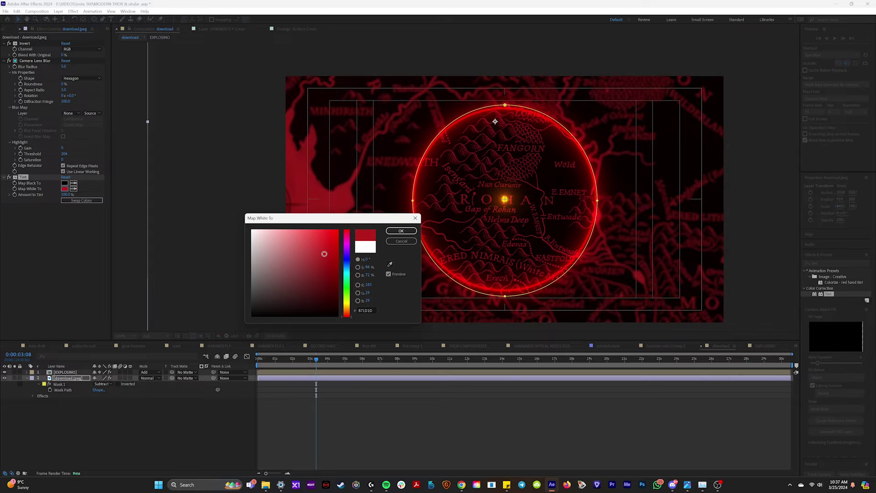
click(400, 231)
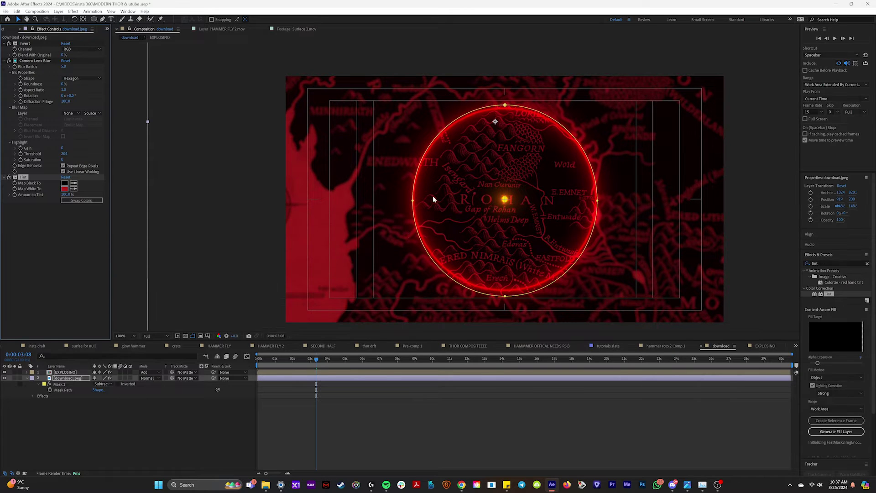
Draw an elliptical mask on the map layer that fits just inside the expanded red ring
click(95, 20)
click(128, 37)
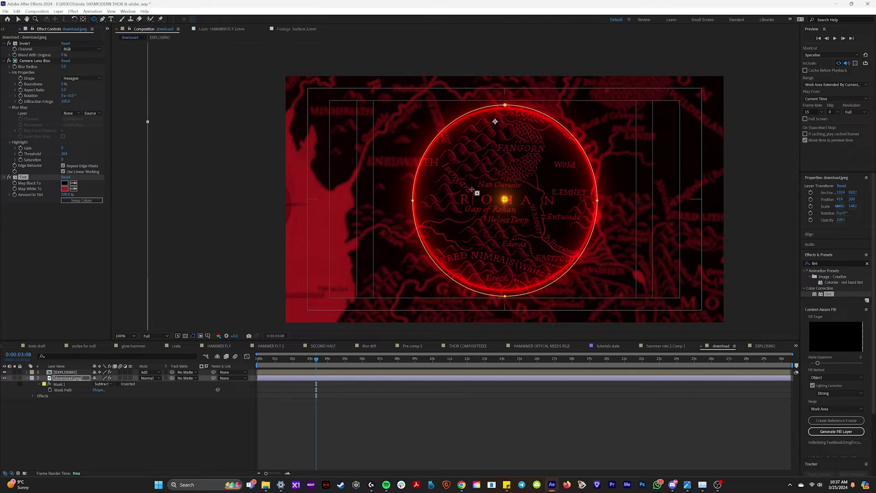
drag(505, 200, 415, 101)
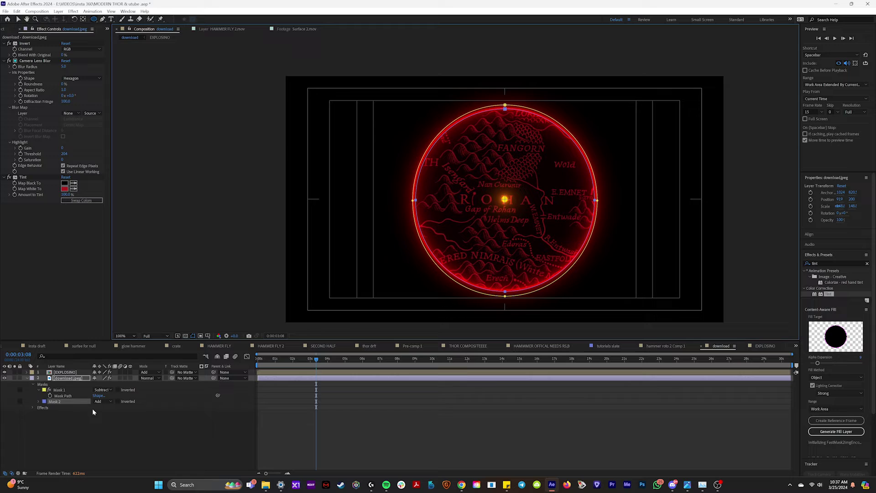
Restrict the Tint effect to the new ellipse by adding a mask reference to Mask 2 in its compositing options
key(e)
click(37, 396)
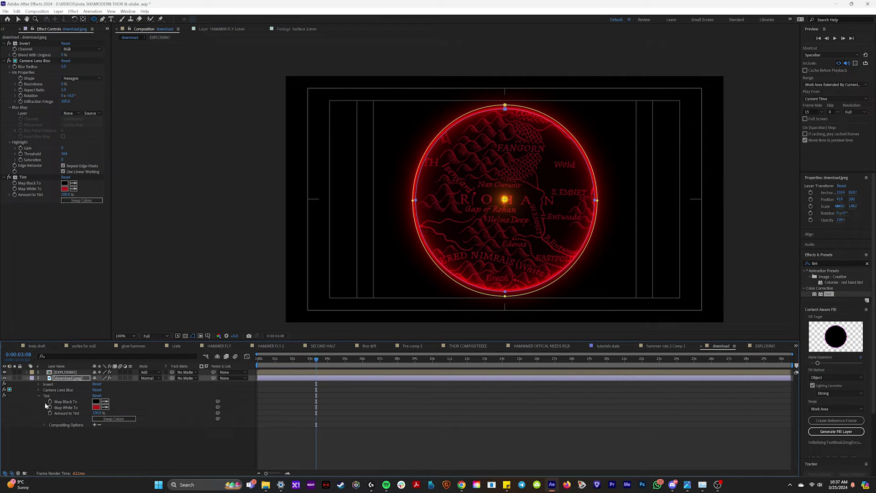
click(95, 424)
click(111, 430)
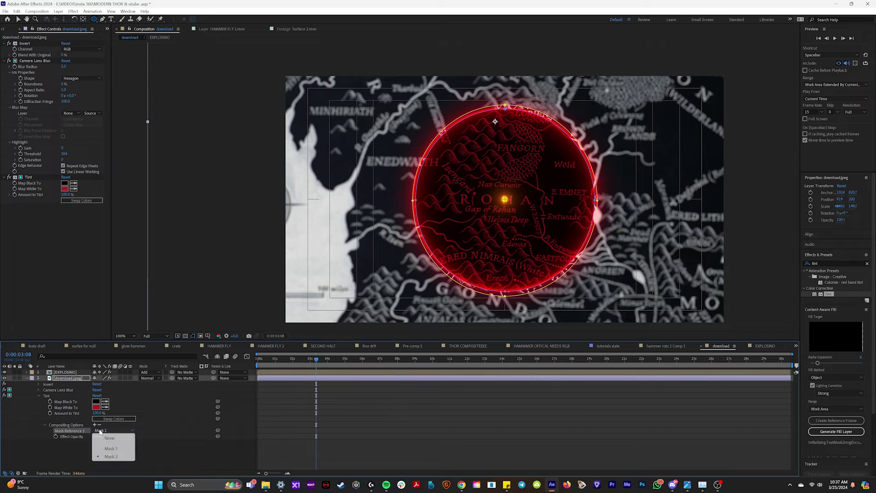
click(117, 458)
Enable Mask Path keyframing for Mask 2 at 0:00:02:14 and shrink the mask's height to fit the red ring
mouse_move(299, 364)
mouse_down()
mouse_move(289, 364)
mouse_move(326, 364)
mouse_move(303, 363)
mouse_up()
key(m)
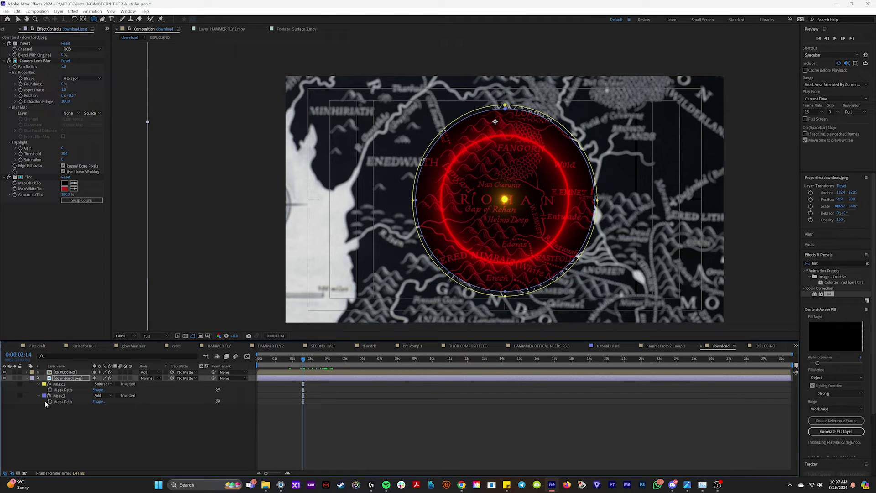
click(50, 402)
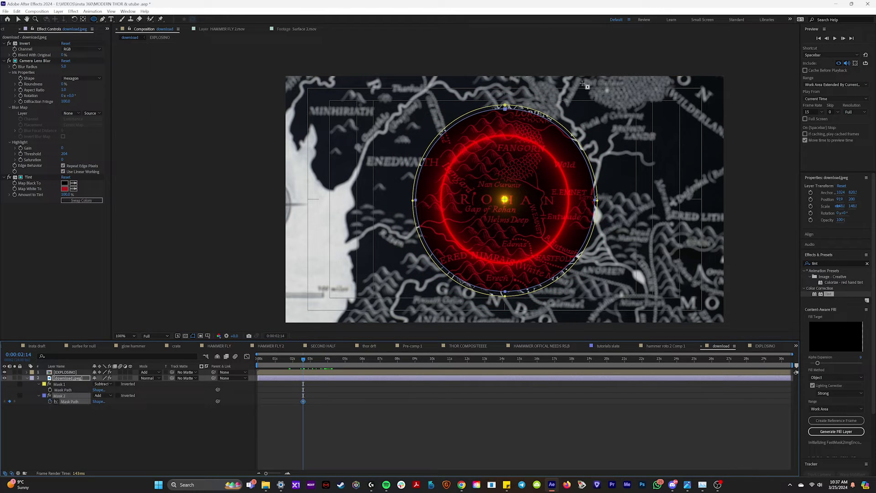
double_click(505, 108)
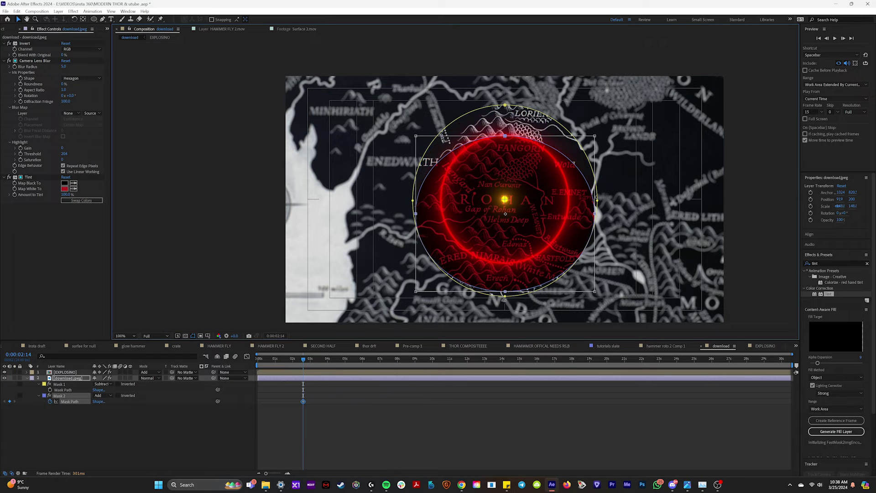
drag(504, 300, 505, 264)
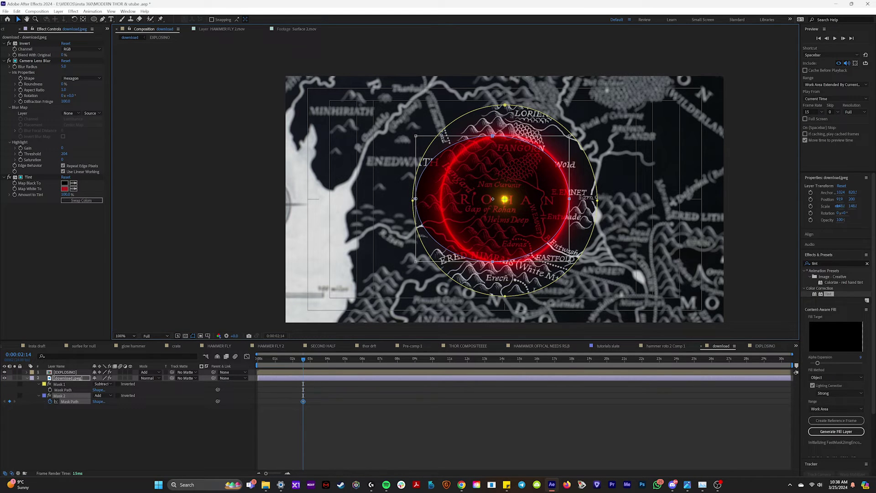
Keyframe Mask 2's path between 0:00:01:23 and 0:00:03:05 so that the red tint follows the growing ring
drag(302, 386, 298, 385)
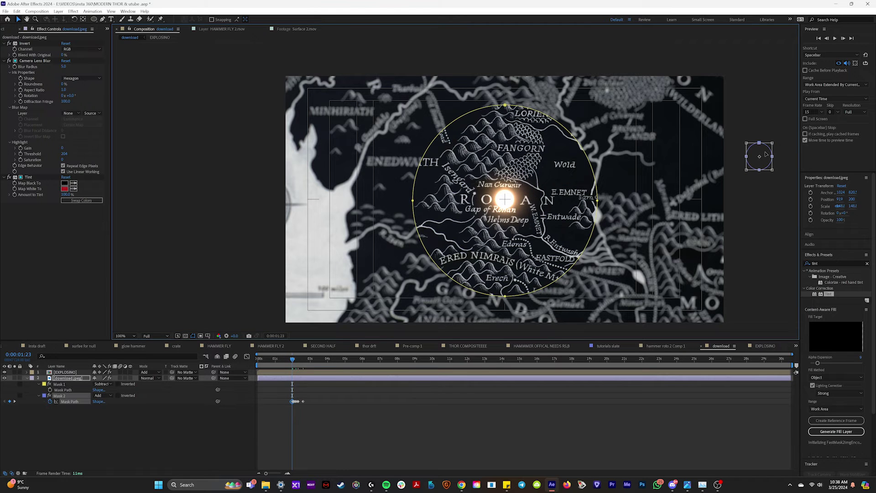
key(Page_Down)
key(Page_Down)
key(Page_Down)
key(Page_Down)
key(Page_Down)
key(Page_Down)
key(Page_Down)
key(Page_Down)
key(Page_Down)
key(Page_Down)
key(Page_Down)
key(Page_Down)
key(Page_Down)
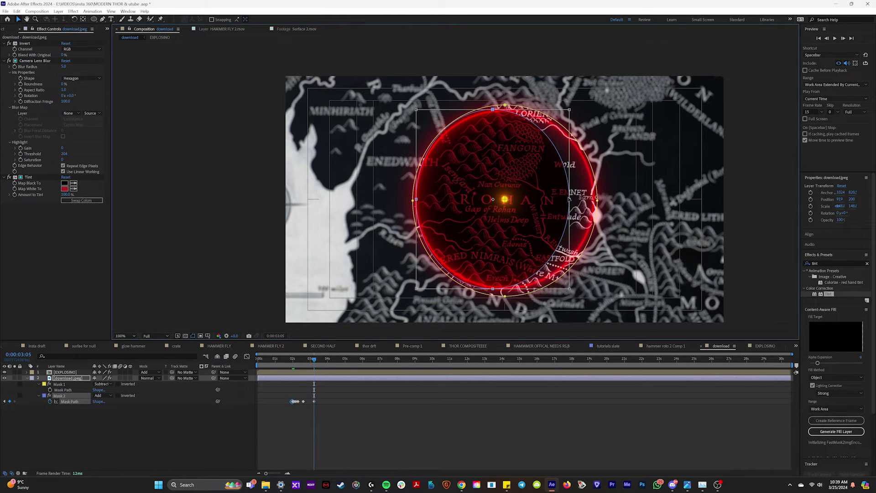
Preview the red-tinted area expanding with the ring from 0:00:02:03
click(295, 360)
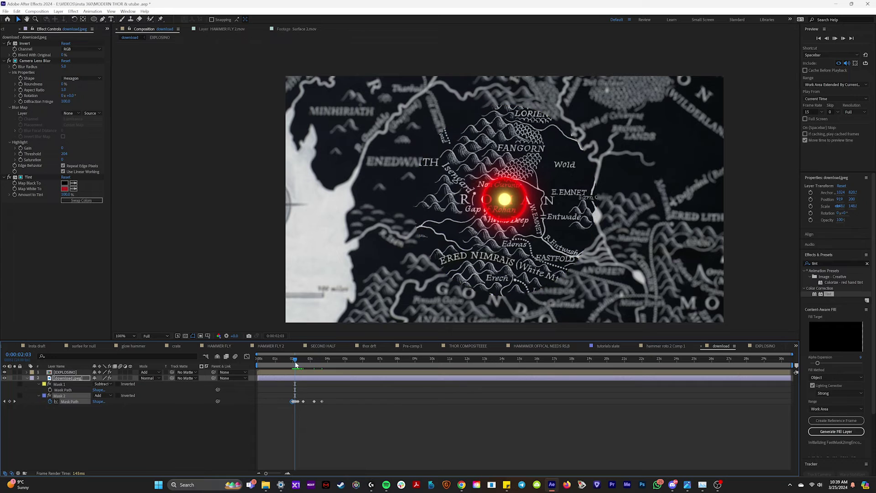
key(space)
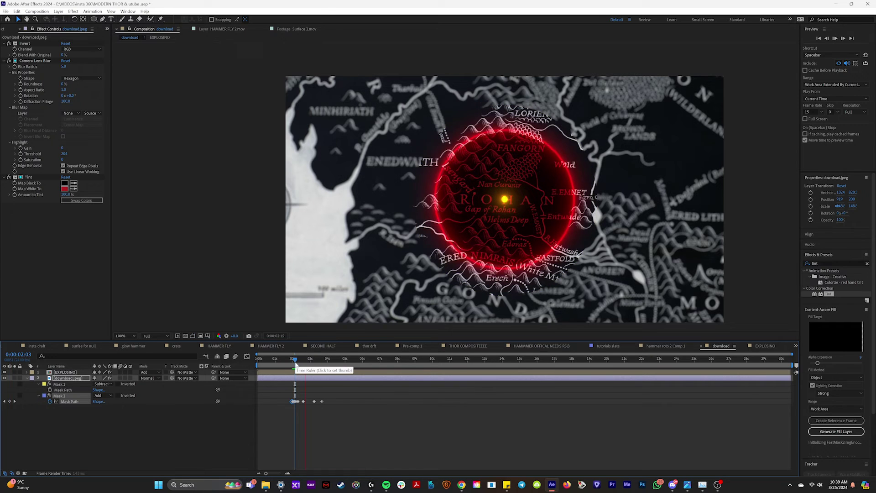
click(286, 361)
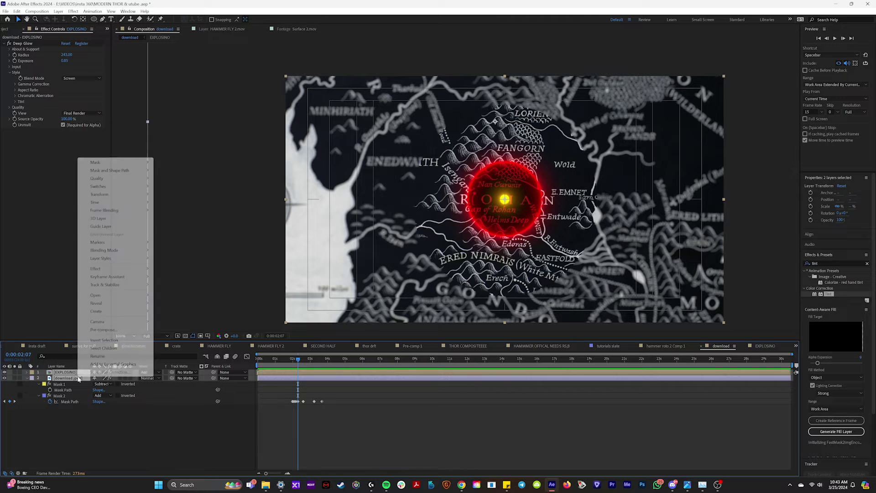
Pre-compose the EXPLOSINO and download.jpeg layers together as MAPPPPPP EXPLOSIONNM
click(111, 331)
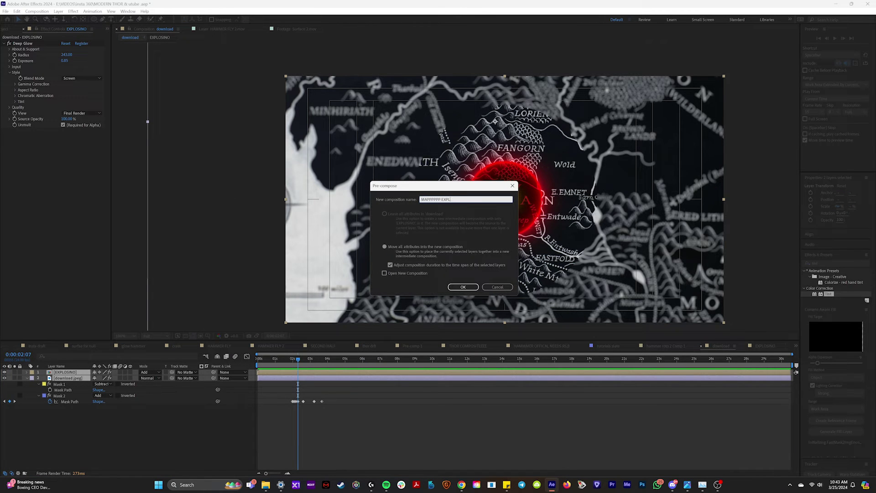
text(MAPPPPPP EXPLOSIONNM)
key(Return)
At 0:00:06:10, make the pre-composed map layer 3D and add a two-node camera with the default settings
click(374, 363)
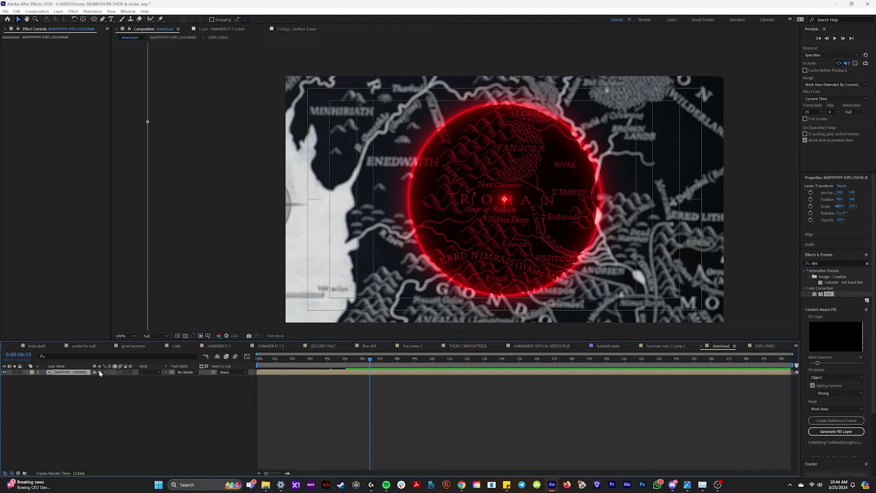
click(129, 372)
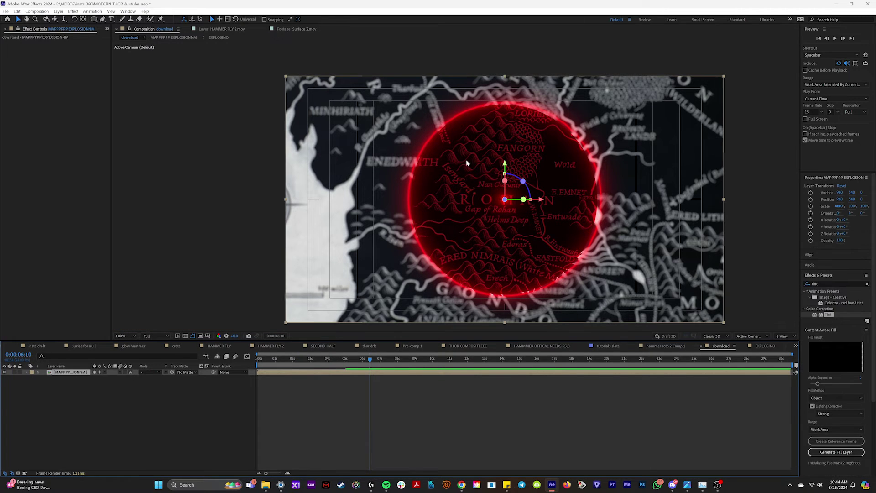
click(58, 11)
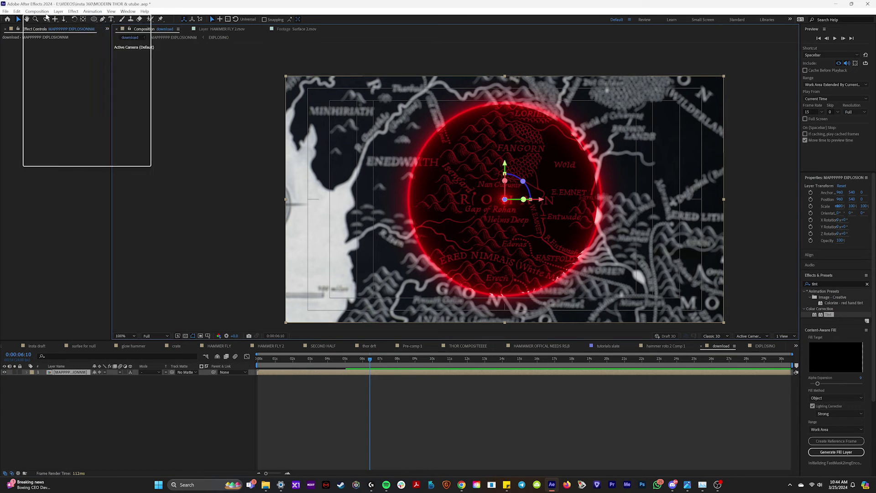
mouse_move(68, 19)
click(187, 44)
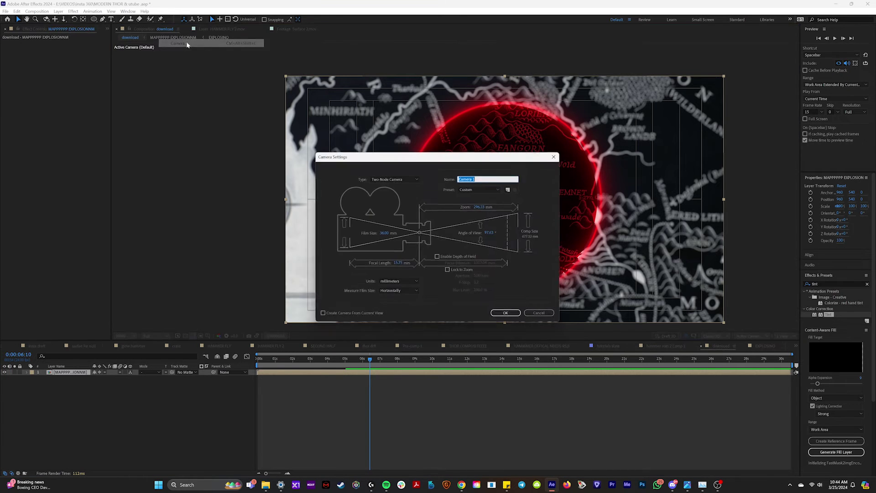
click(508, 315)
Show two views and move Camera 1 closer to the map and slightly off-centre in the Top view
click(783, 350)
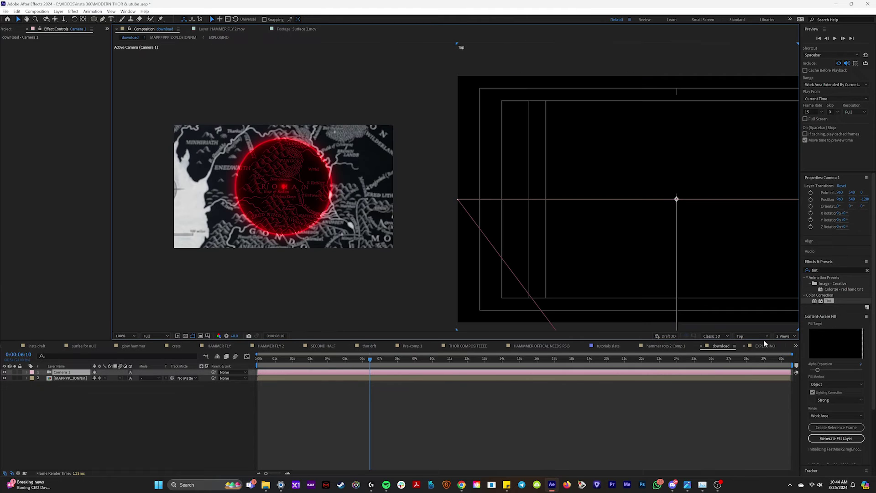
drag(671, 288, 691, 198)
click(673, 254)
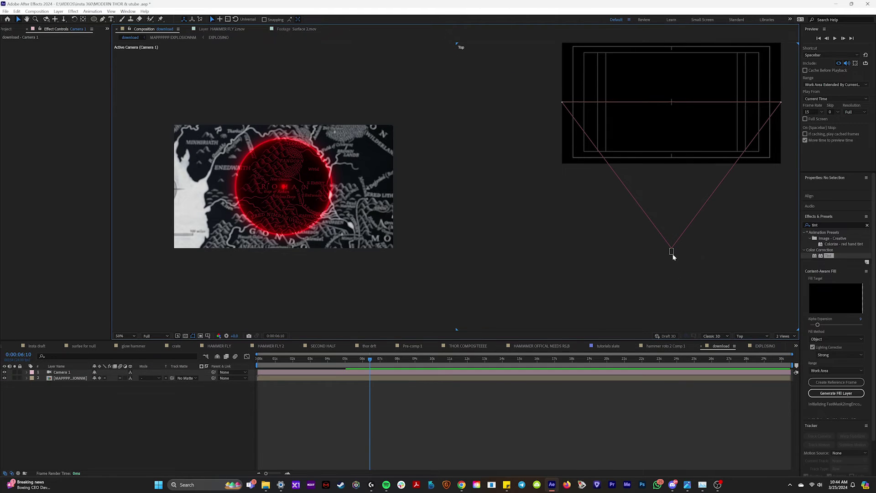
drag(670, 250, 656, 213)
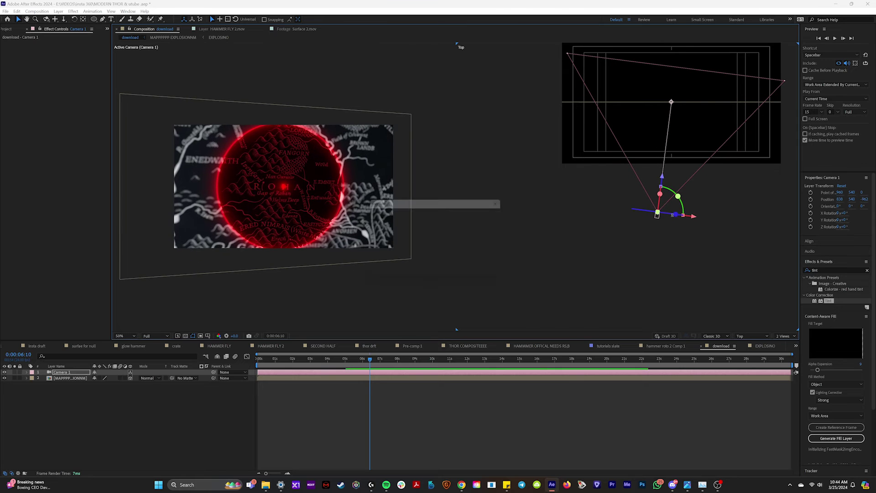
Tilt the 3D map layer backwards in perspective and scale it up to about 149.5% so it fills the camera frame
click(309, 211)
mouse_move(285, 168)
mouse_down()
mouse_move(287, 160)
mouse_move(284, 186)
mouse_move(292, 166)
mouse_move(276, 163)
mouse_up()
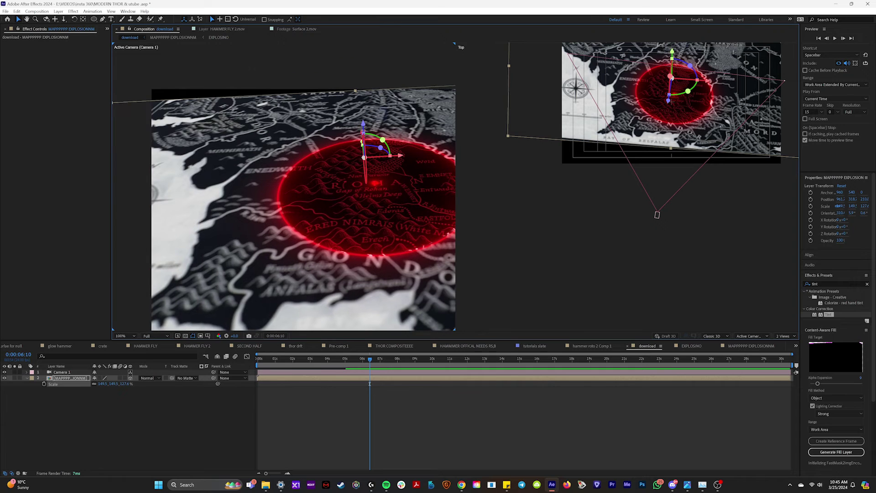
drag(363, 132, 324, 172)
scroll(357, 201, down, 1)
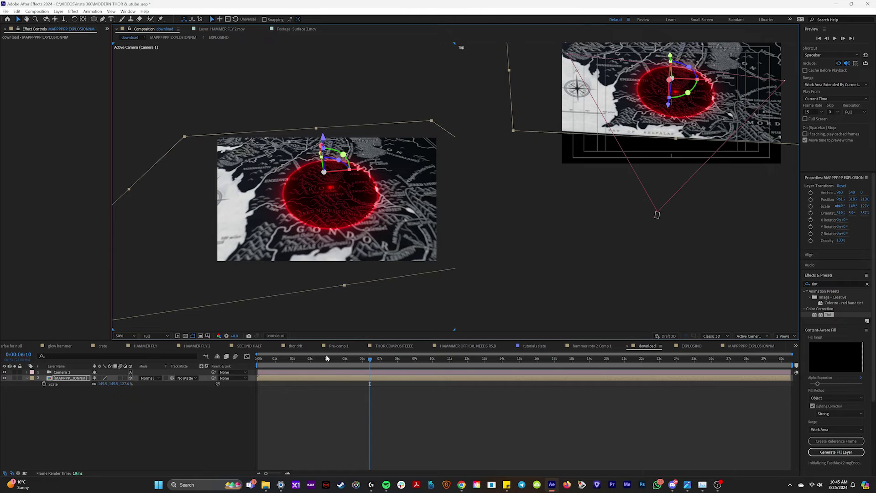
Move Camera 1 nearer to the tilted map so the red circle fills more of the frame, at about Y 669, Z -560
click(334, 372)
drag(661, 185, 665, 155)
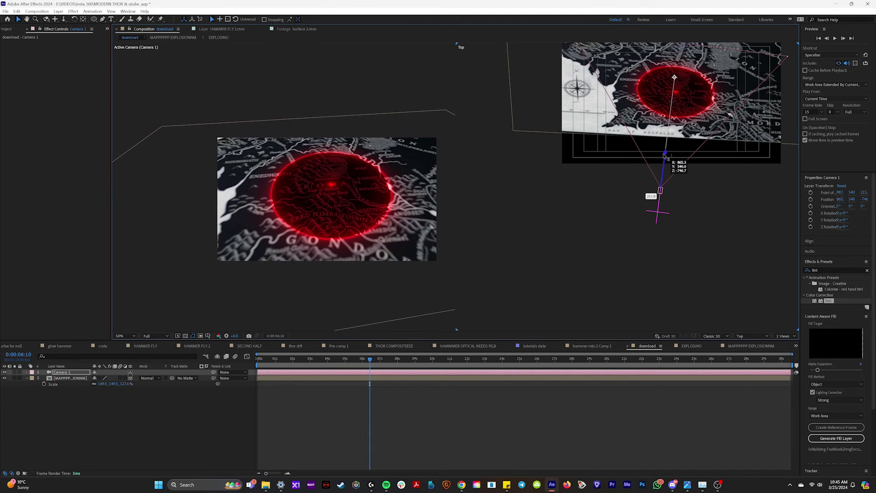
click(671, 206)
mouse_move(660, 194)
mouse_down()
mouse_move(635, 185)
mouse_move(653, 183)
mouse_up()
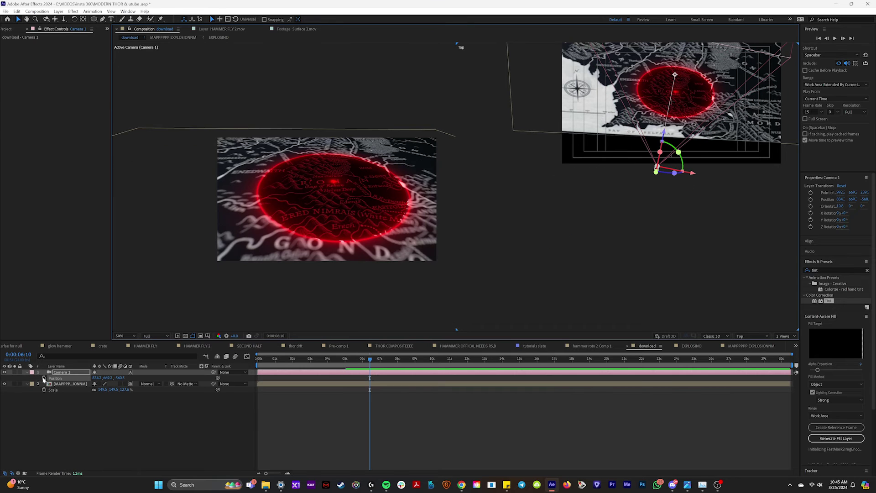
Animate Camera 1's Position with keyframes near 0:00:01 and at 0:00:06:10 so it slides sideways around the map, and preview the move
click(44, 379)
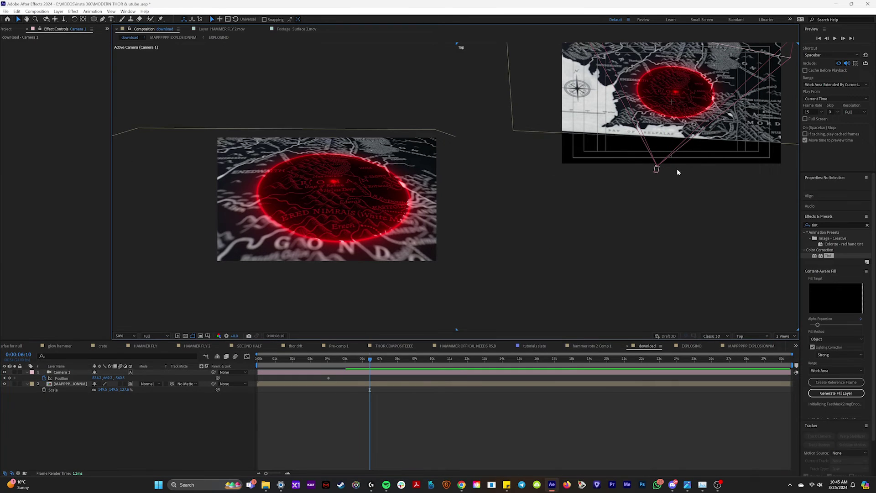
drag(677, 170, 679, 171)
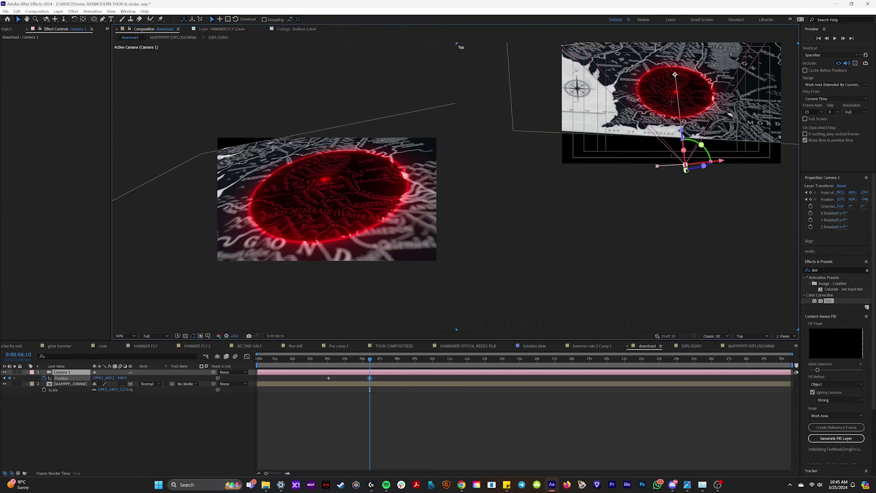
drag(333, 363, 270, 363)
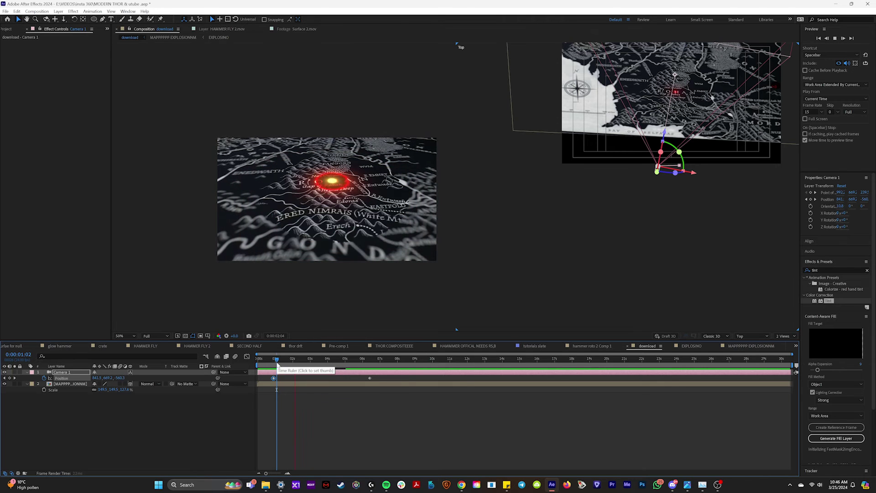
key(space)
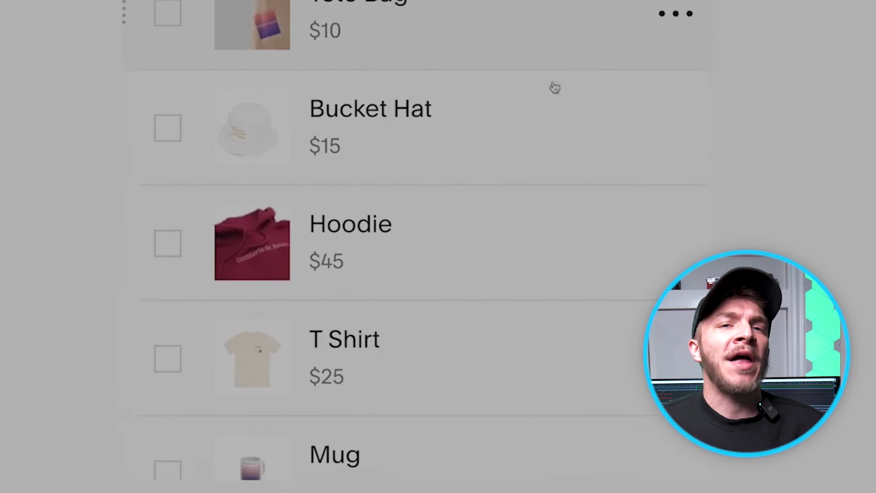
In the web browser, look through Squarespace's ecommerce website templates and browse the plant shop of the Crosby demo
scroll(556, 88, down, 3)
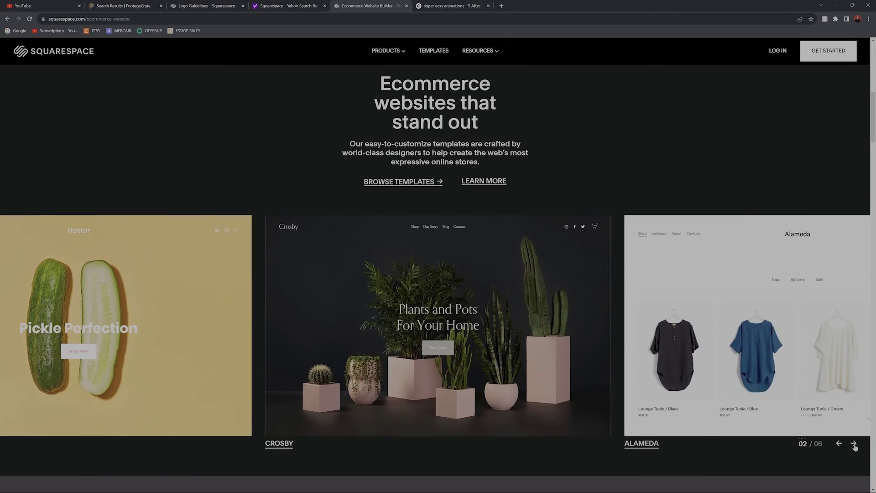
click(854, 444)
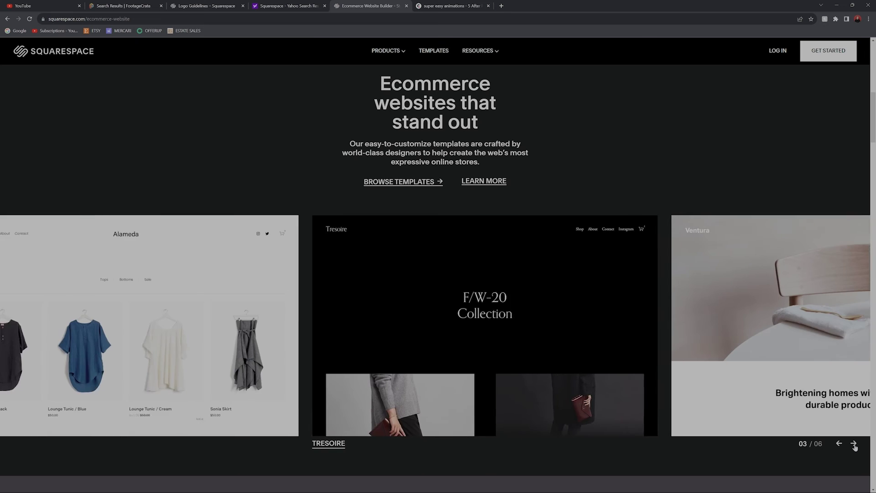
click(854, 444)
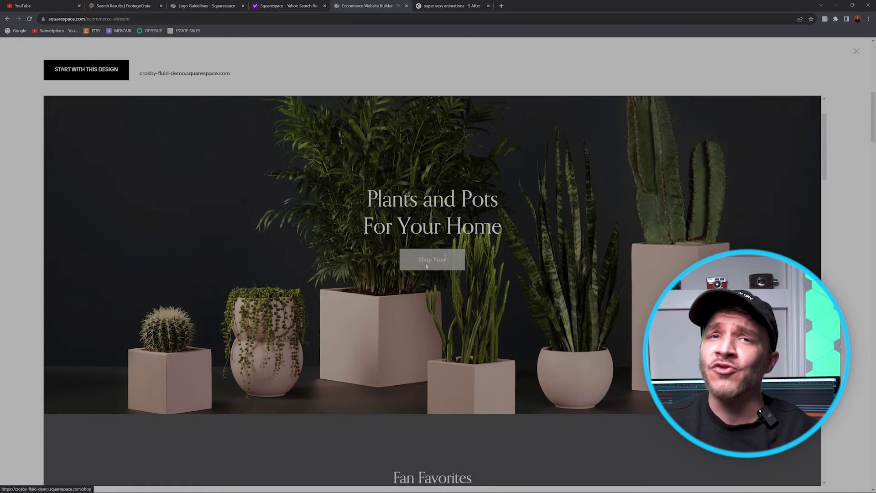
click(427, 266)
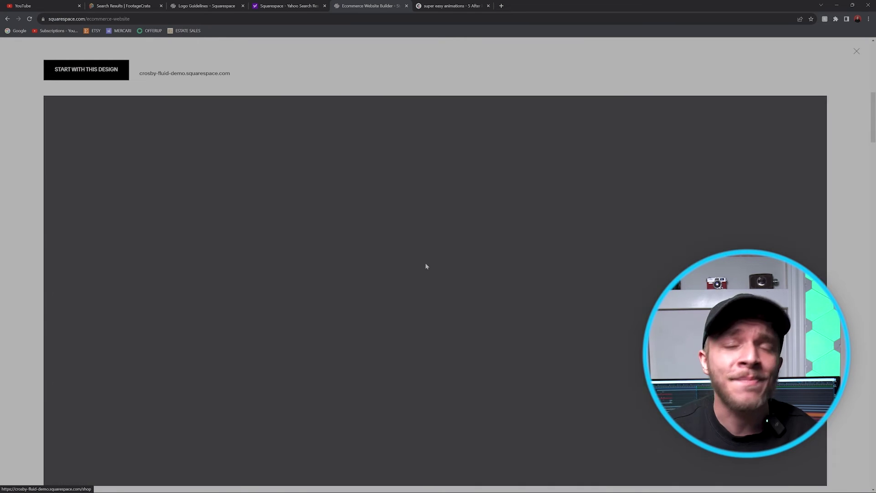
scroll(429, 269, down, 3)
scroll(447, 285, down, 10)
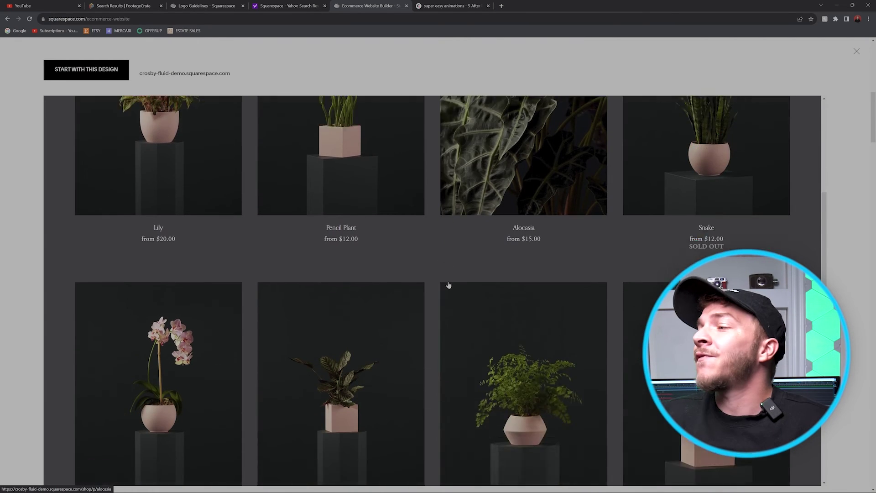
scroll(451, 283, down, 1)
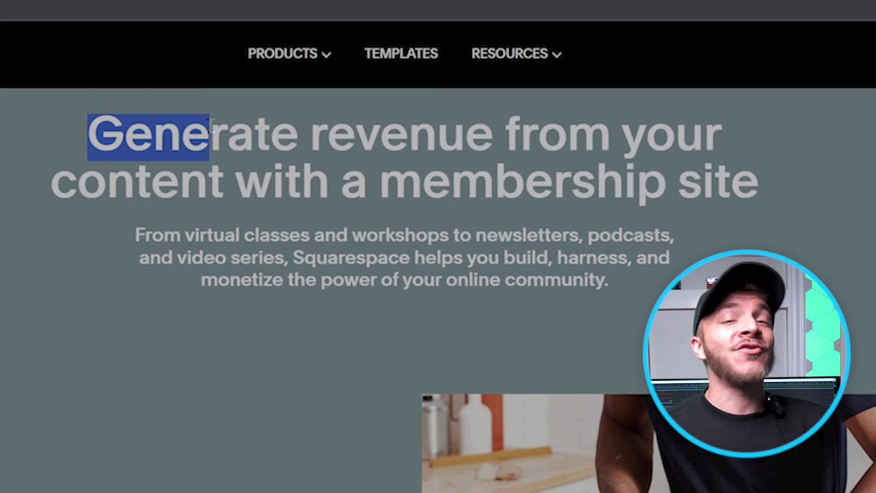
Read Squarespace's membership site page from the "Generate revenue from your content" heading down to "Sell premium content"
drag(210, 122, 432, 128)
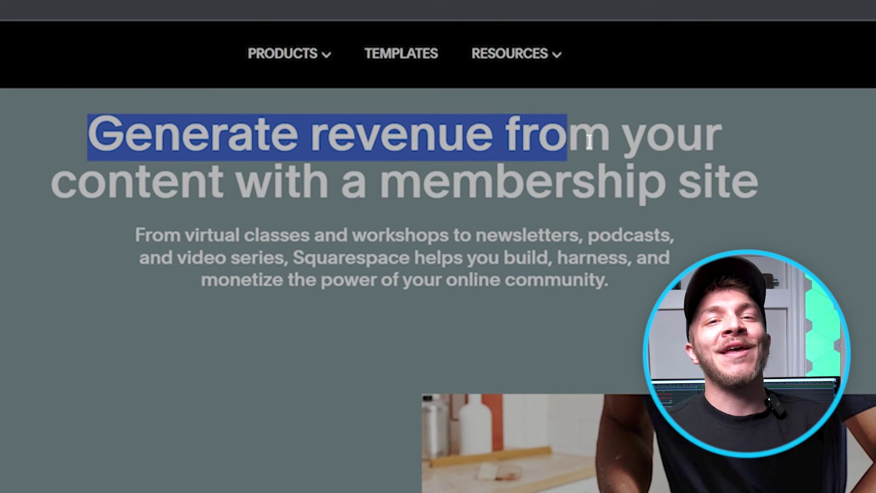
drag(589, 142, 733, 187)
click(799, 198)
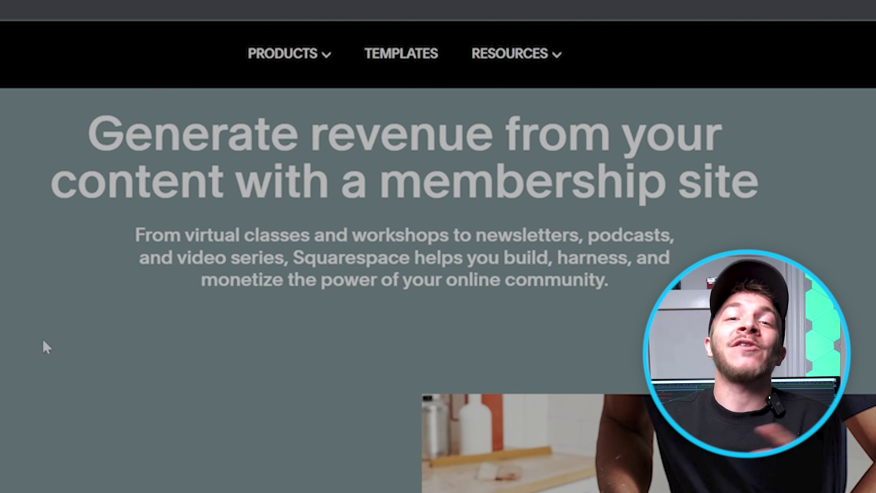
scroll(207, 279, down, 2)
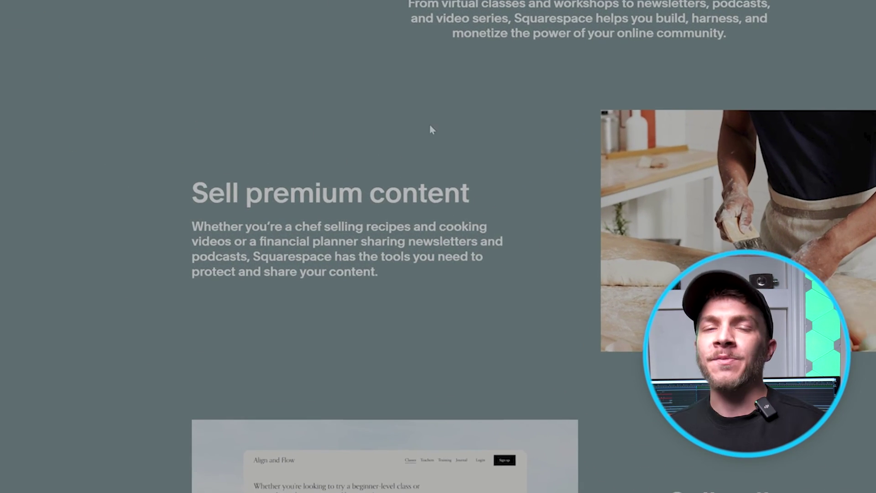